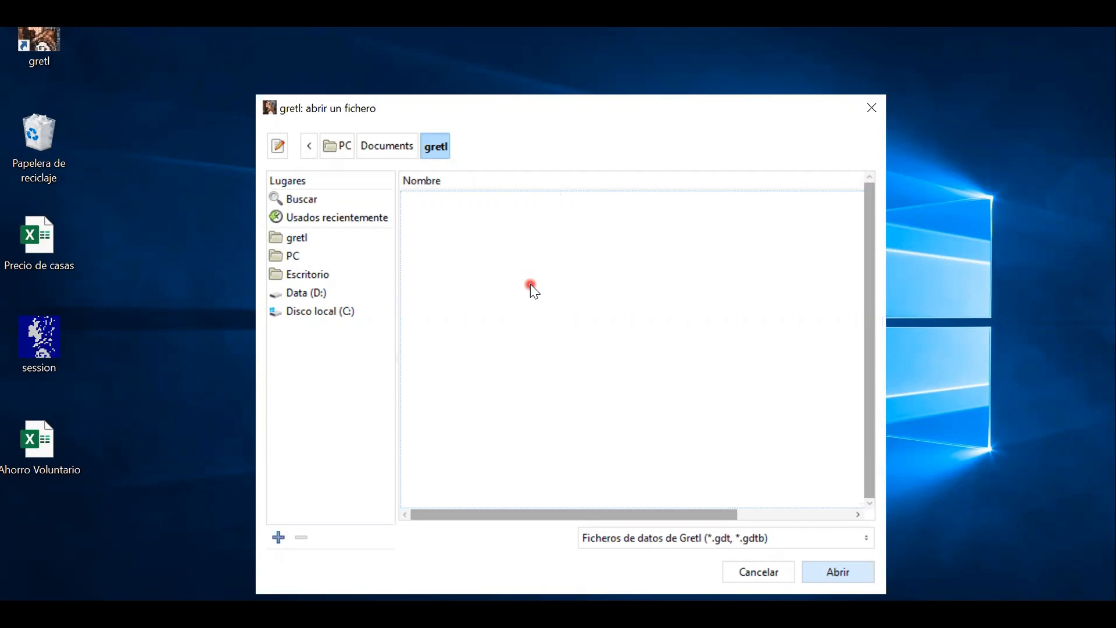
Step: Browse to the Escritorio folder and filter the file list to Excel files (*.xlsx)
{"action": "left_click", "coordinate": [317, 277]}
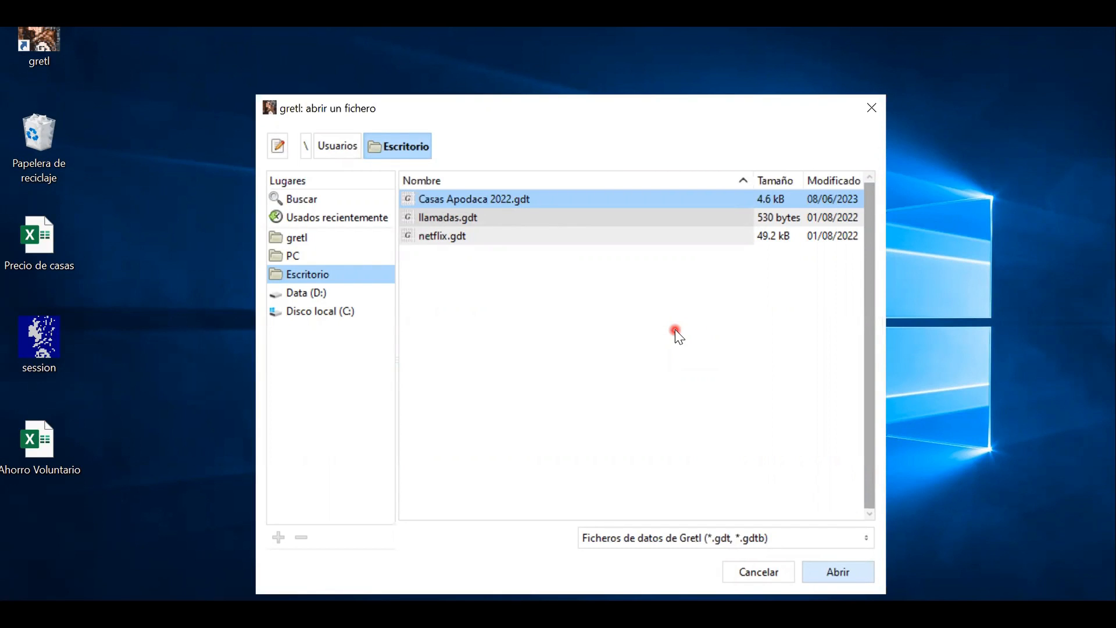
{"action": "left_click", "coordinate": [867, 537]}
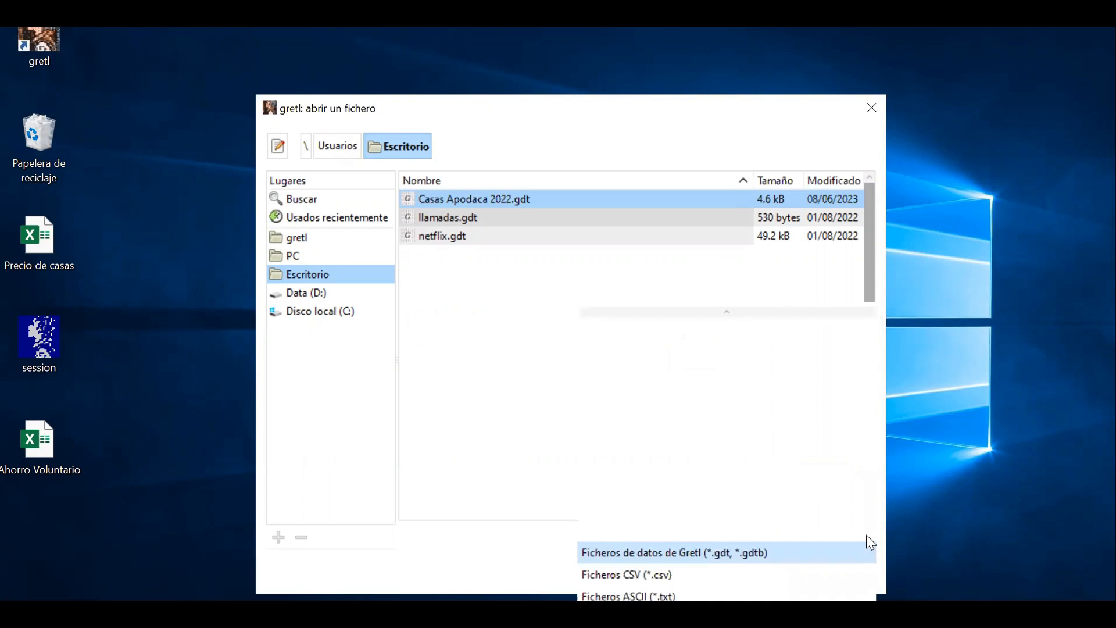
{"action": "scroll", "coordinate": [812, 562], "scroll_direction": "down", "scroll_amount": 3}
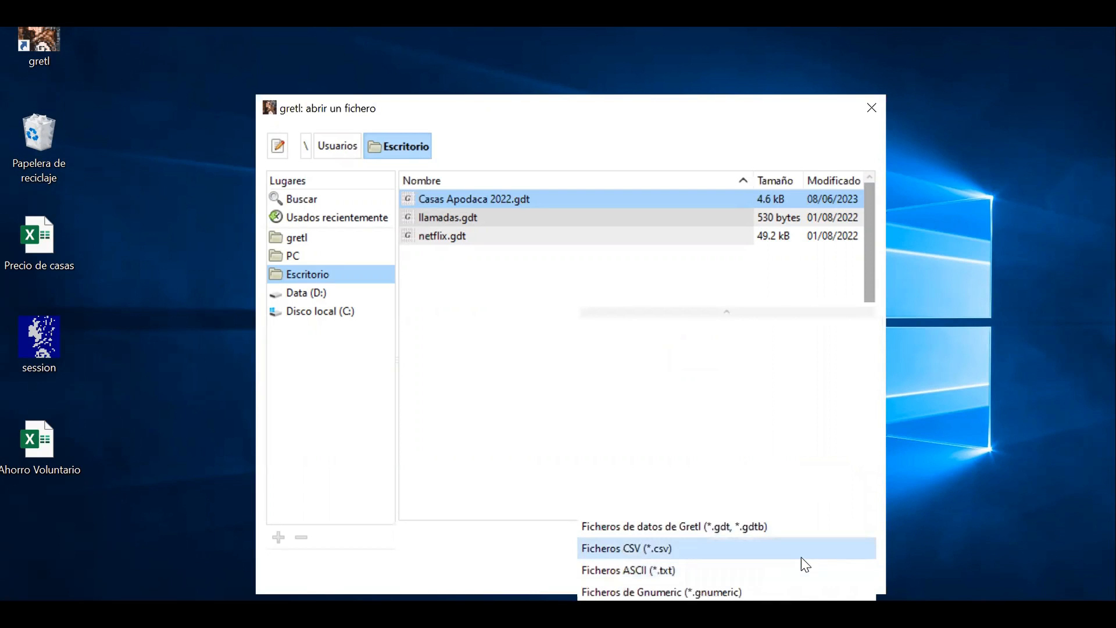
{"action": "scroll", "coordinate": [798, 554], "scroll_direction": "down", "scroll_amount": 2}
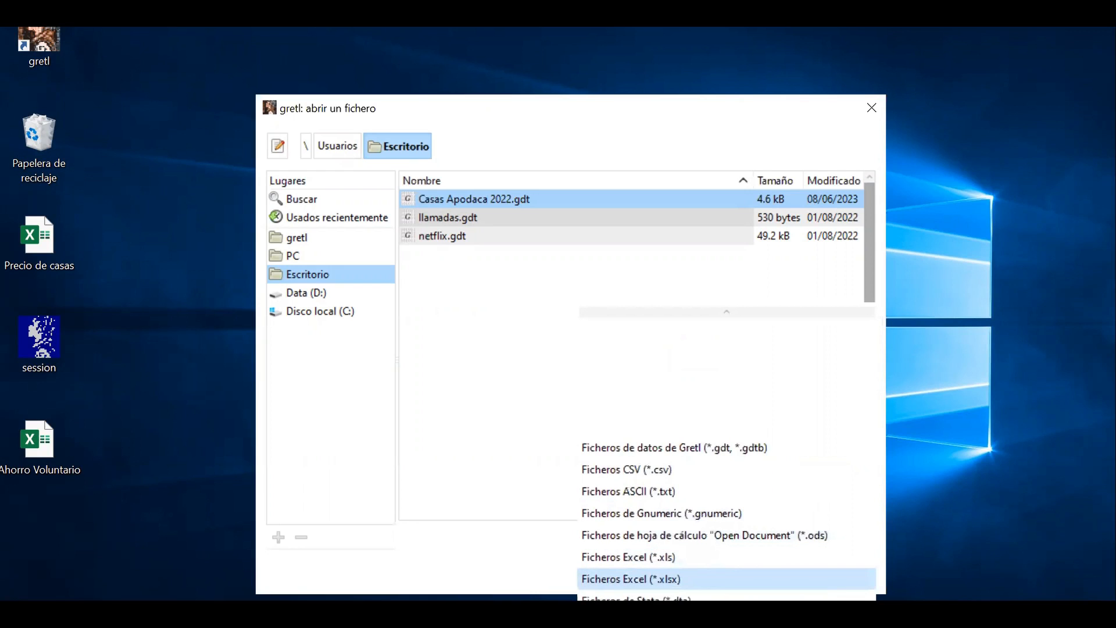
{"action": "left_click", "coordinate": [674, 578]}
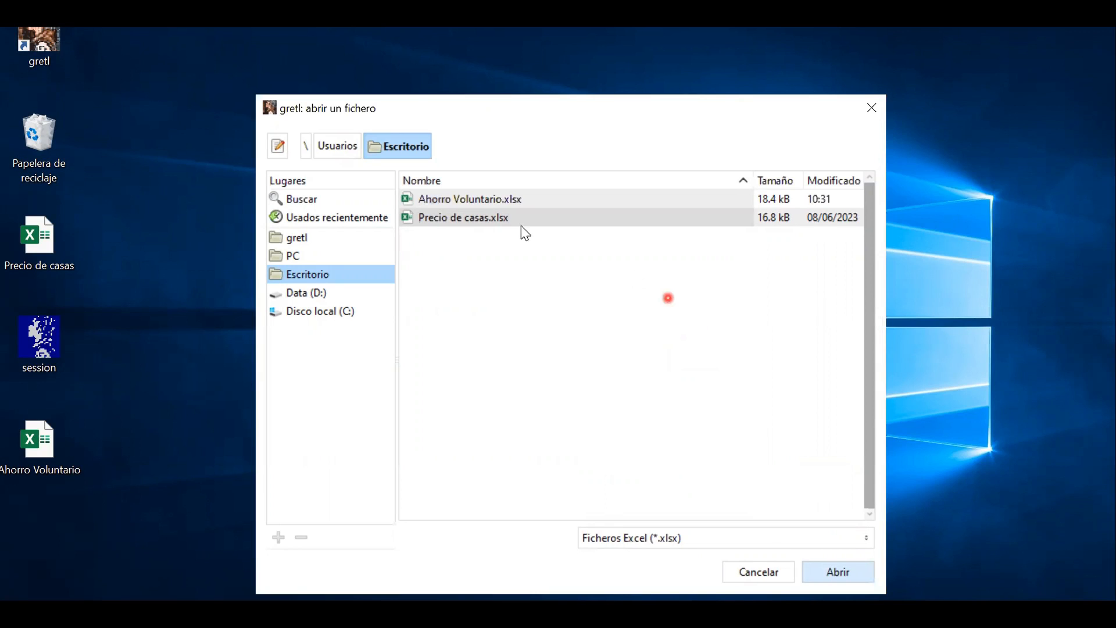
Step: Import Ahorro Voluntario.xlsx, keeping the default starting column and row of the sheet
{"action": "left_click", "coordinate": [426, 199]}
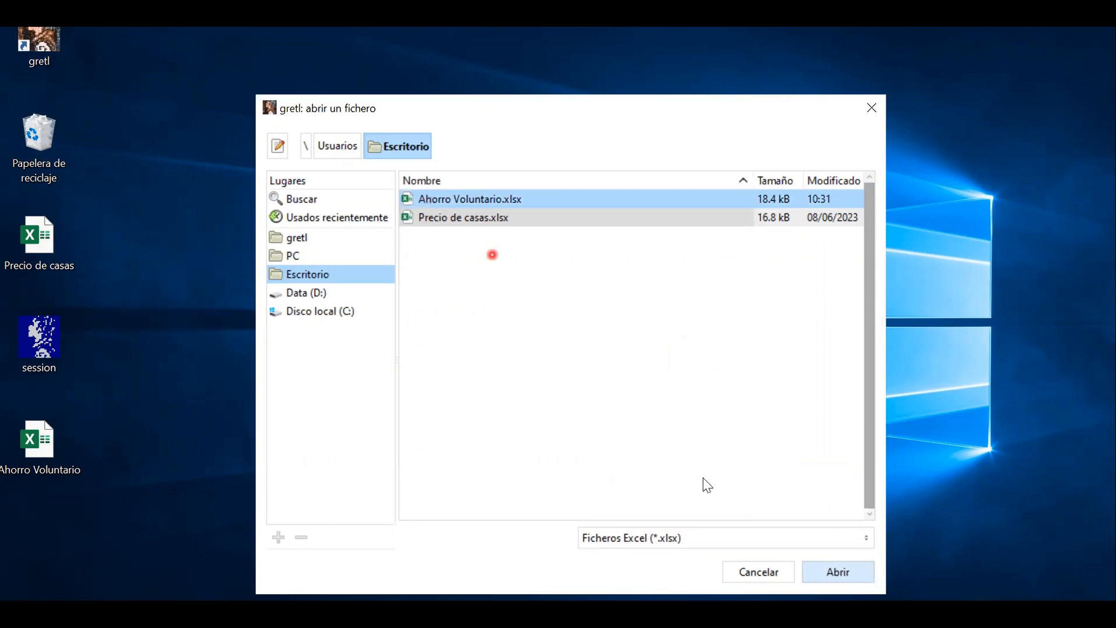
{"action": "left_click", "coordinate": [827, 571]}
{"action": "left_click", "coordinate": [628, 371]}
{"action": "left_click", "coordinate": [837, 571]}
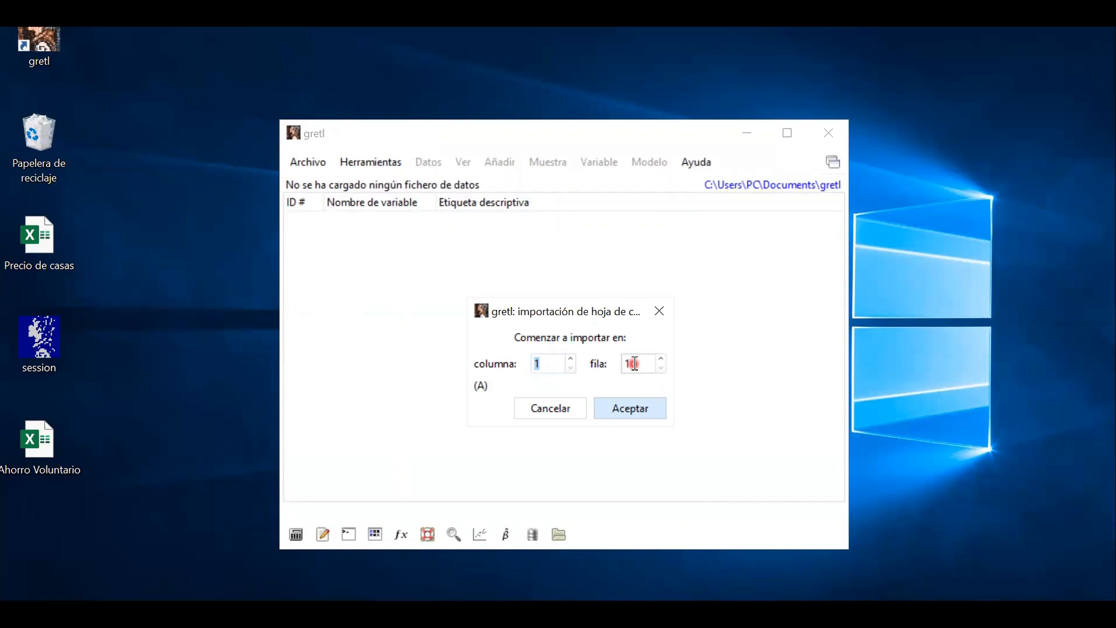
{"action": "left_click", "coordinate": [638, 413]}
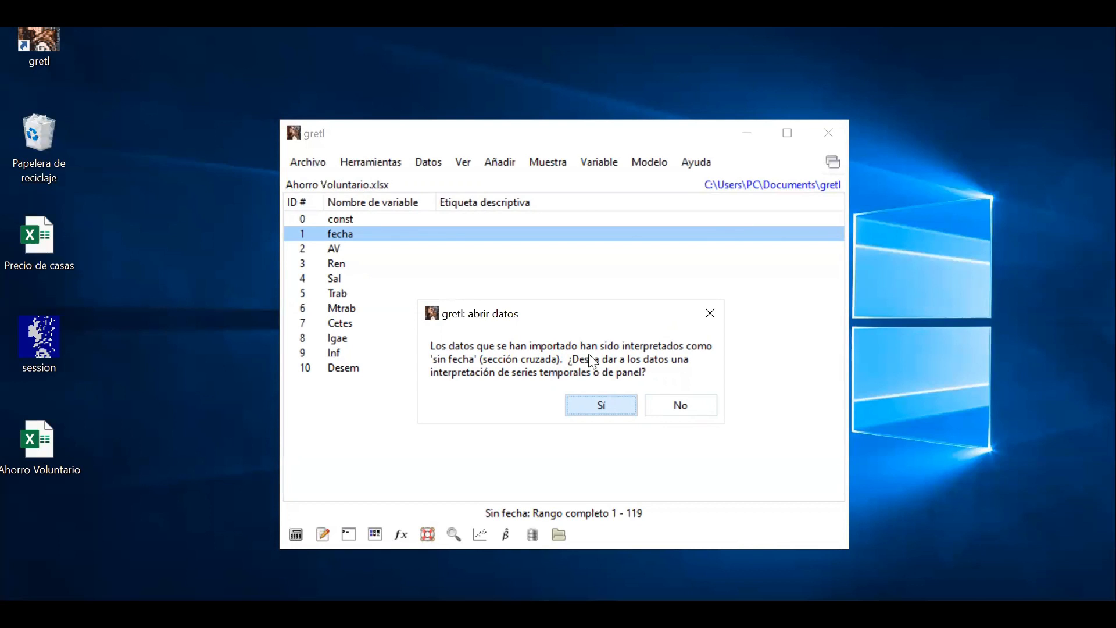
Step: Agree to reinterpret the imported data and choose Serie temporal as the dataset structure
{"action": "left_click", "coordinate": [616, 408]}
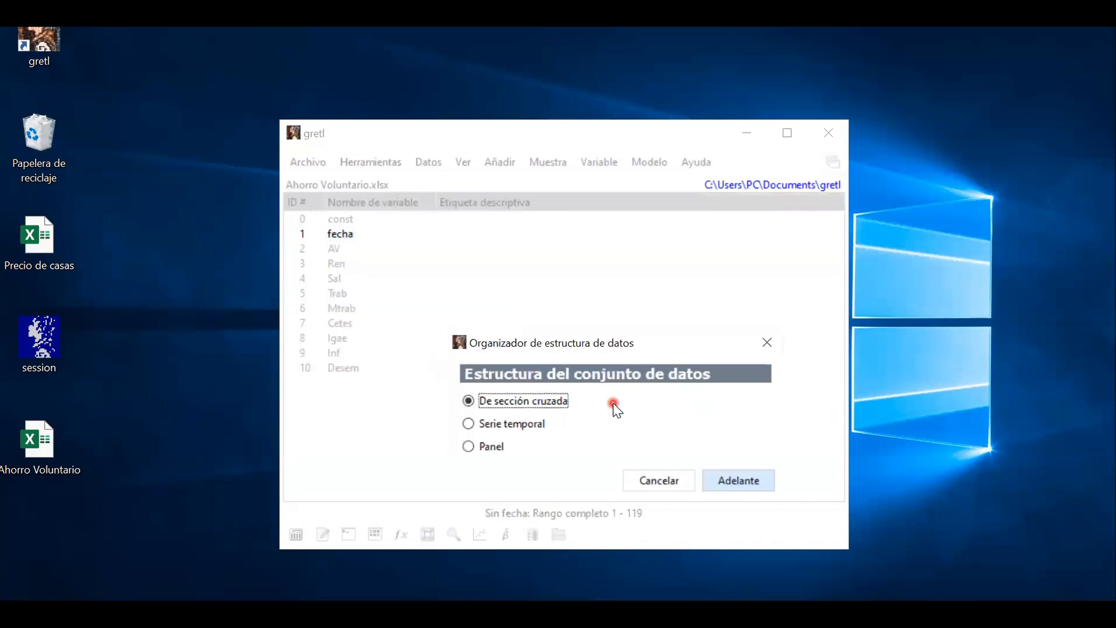
{"action": "left_click", "coordinate": [537, 344]}
{"action": "left_click_drag", "start_coordinate": [531, 249], "coordinate": [529, 246]}
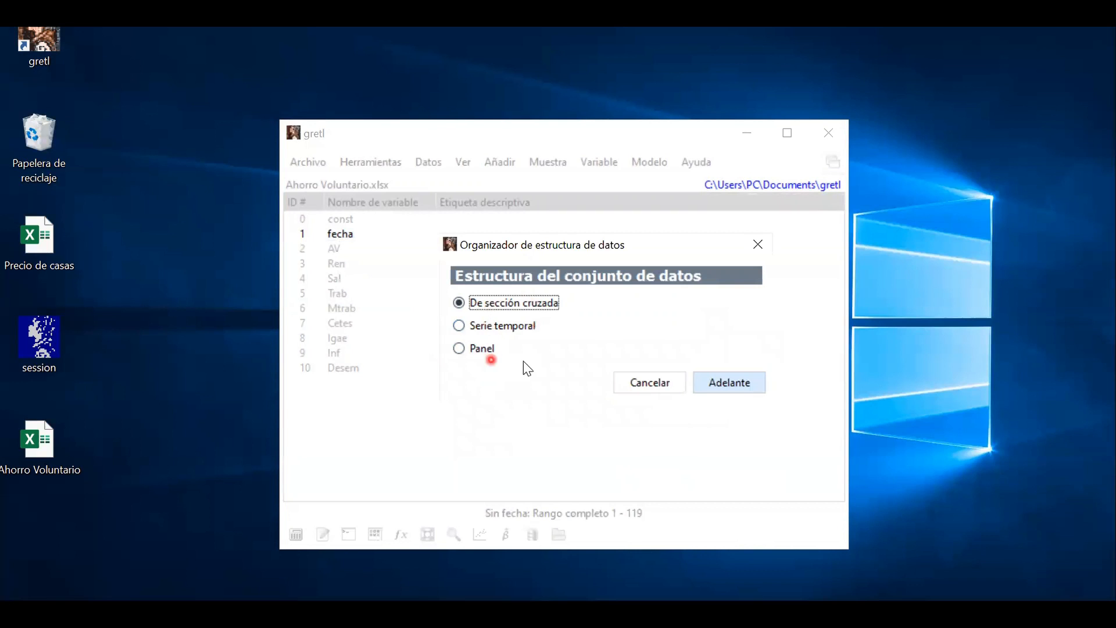
{"action": "left_click", "coordinate": [501, 327]}
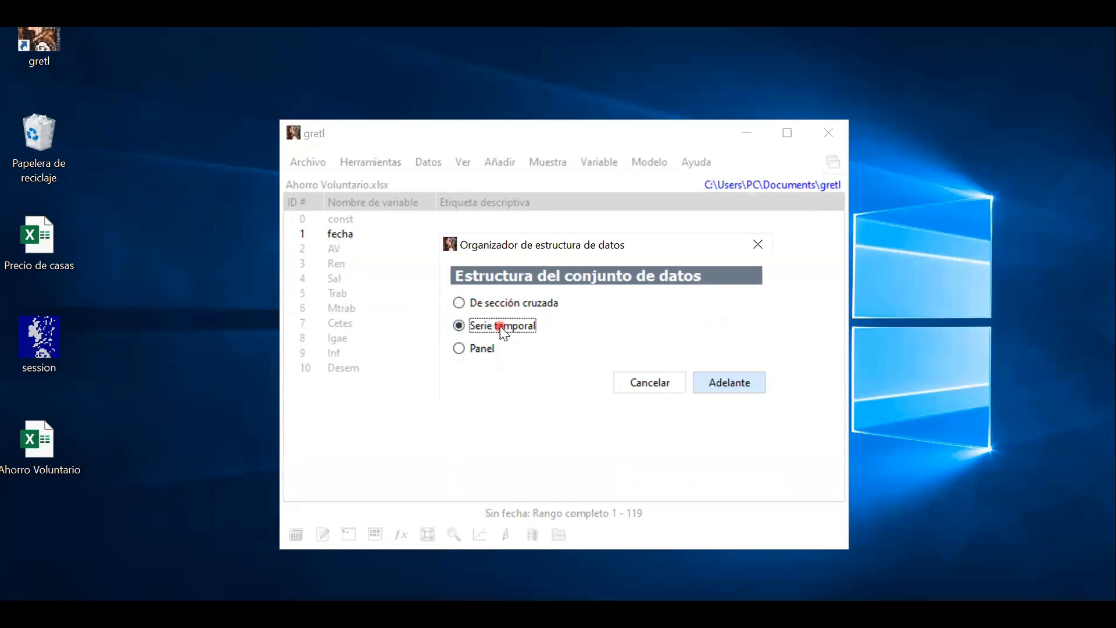
{"action": "left_click", "coordinate": [712, 382]}
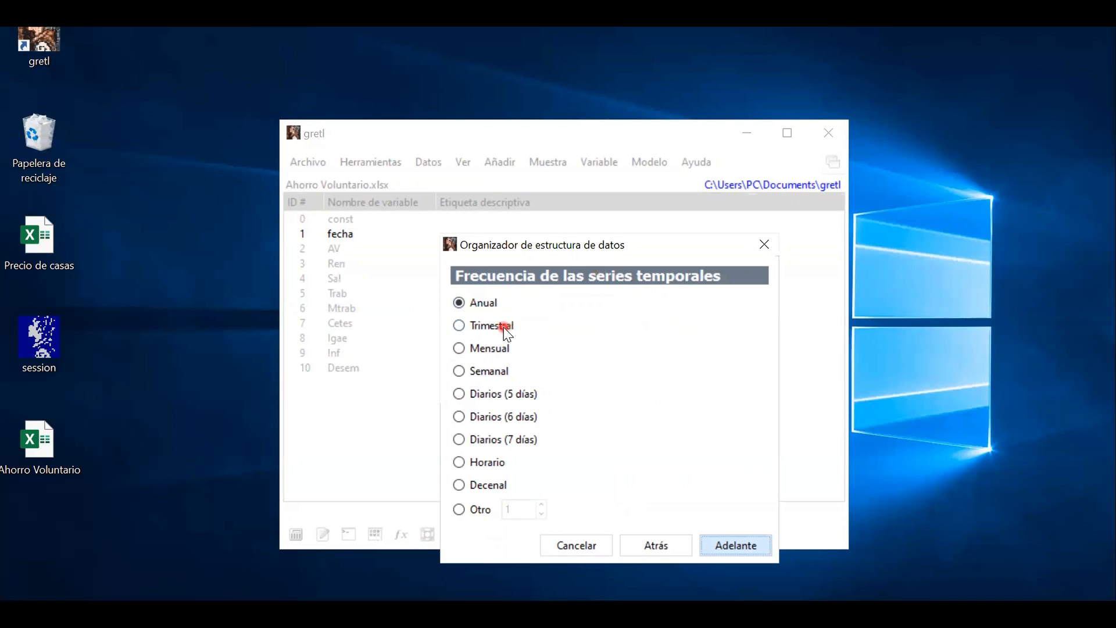
Step: Set the series frequency to Mensual with 2010:01 as the initial observation, and apply the structure
{"action": "left_click", "coordinate": [461, 348]}
{"action": "left_click", "coordinate": [728, 543]}
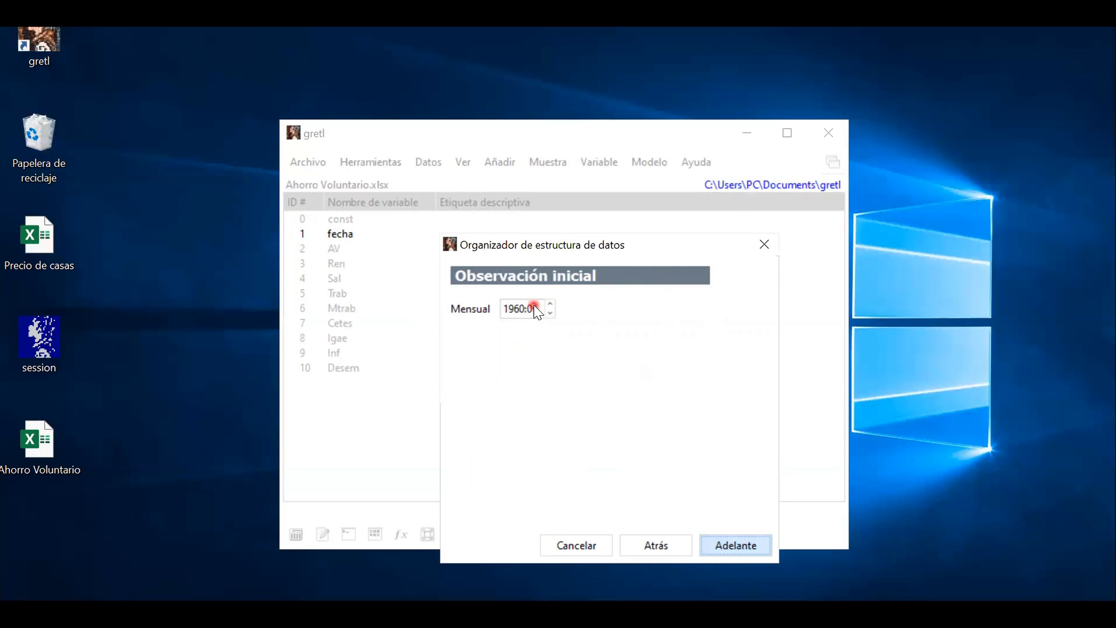
{"action": "left_click_drag", "start_coordinate": [534, 308], "coordinate": [495, 314]}
{"action": "type", "text": "2010:01"}
{"action": "left_click", "coordinate": [731, 546]}
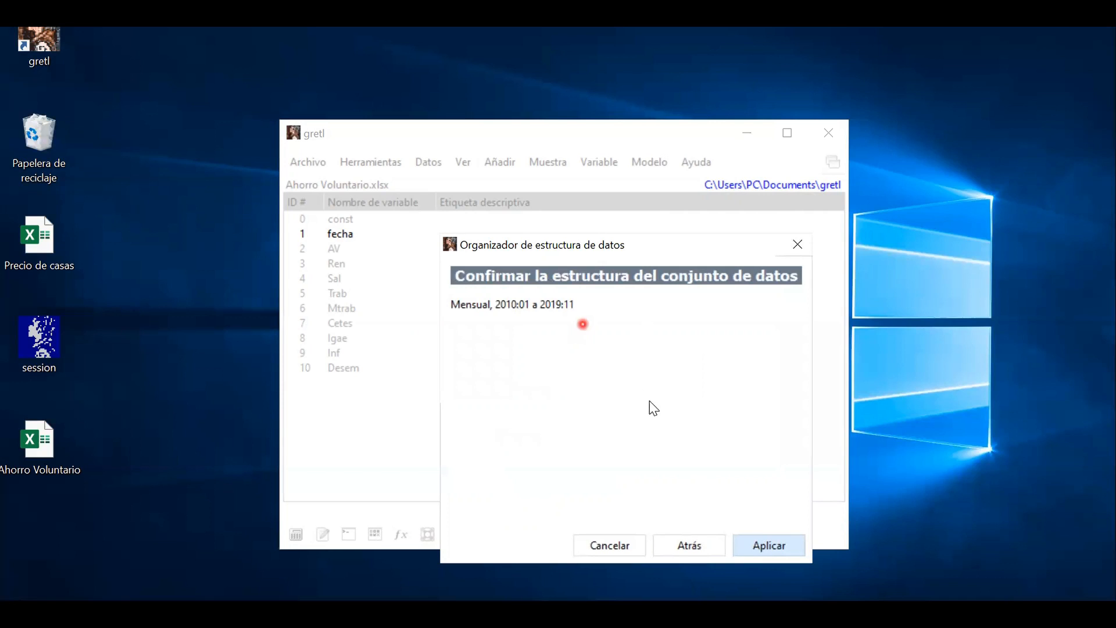
{"action": "left_click", "coordinate": [764, 547]}
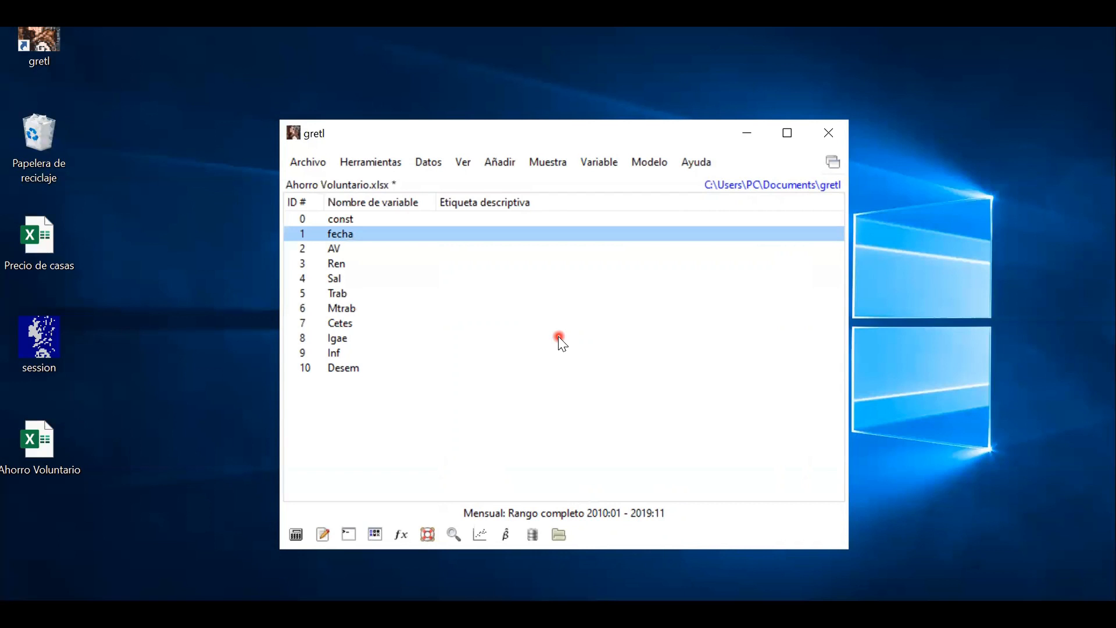
Step: Examine the time series plot of the AV variable, then close the graph
{"action": "left_click", "coordinate": [338, 248]}
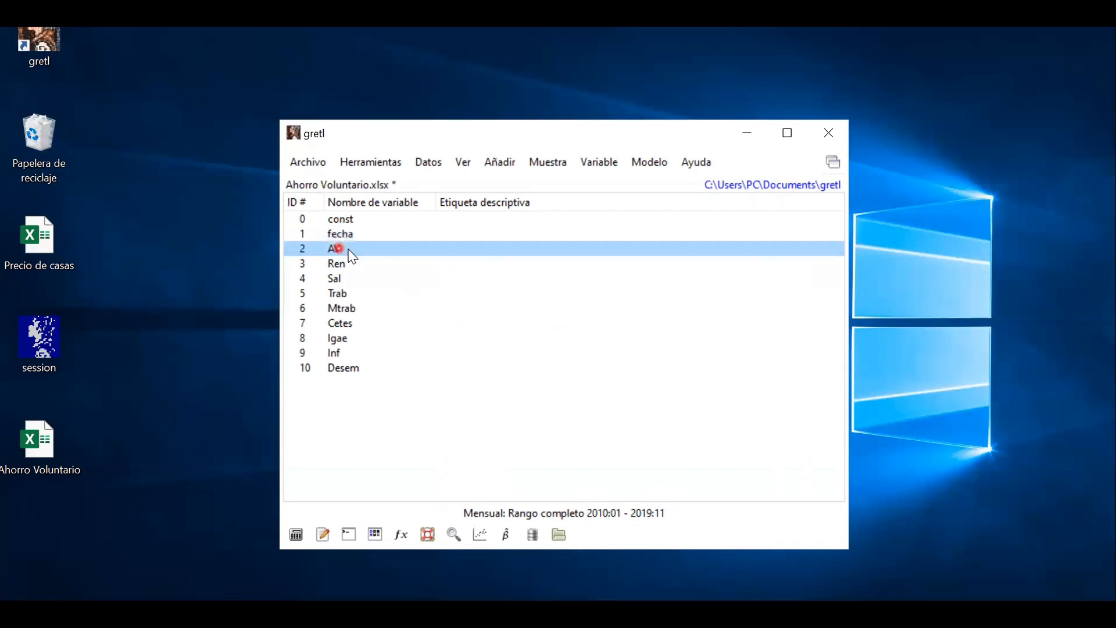
{"action": "left_click", "coordinate": [363, 249]}
{"action": "right_click", "coordinate": [364, 251]}
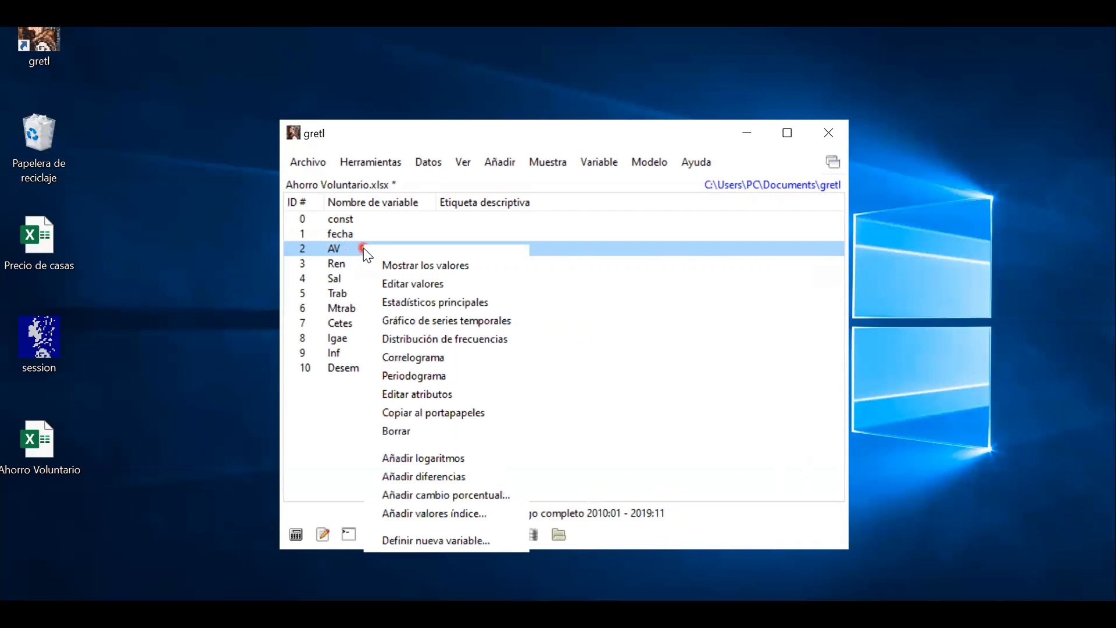
{"action": "left_click", "coordinate": [441, 320]}
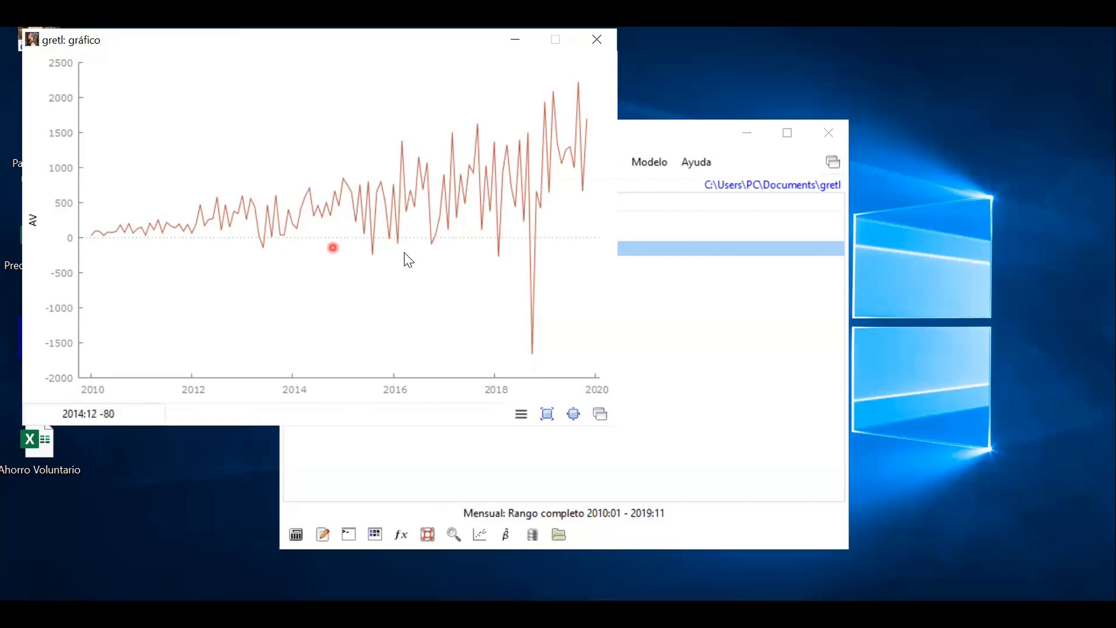
{"action": "left_click", "coordinate": [597, 40]}
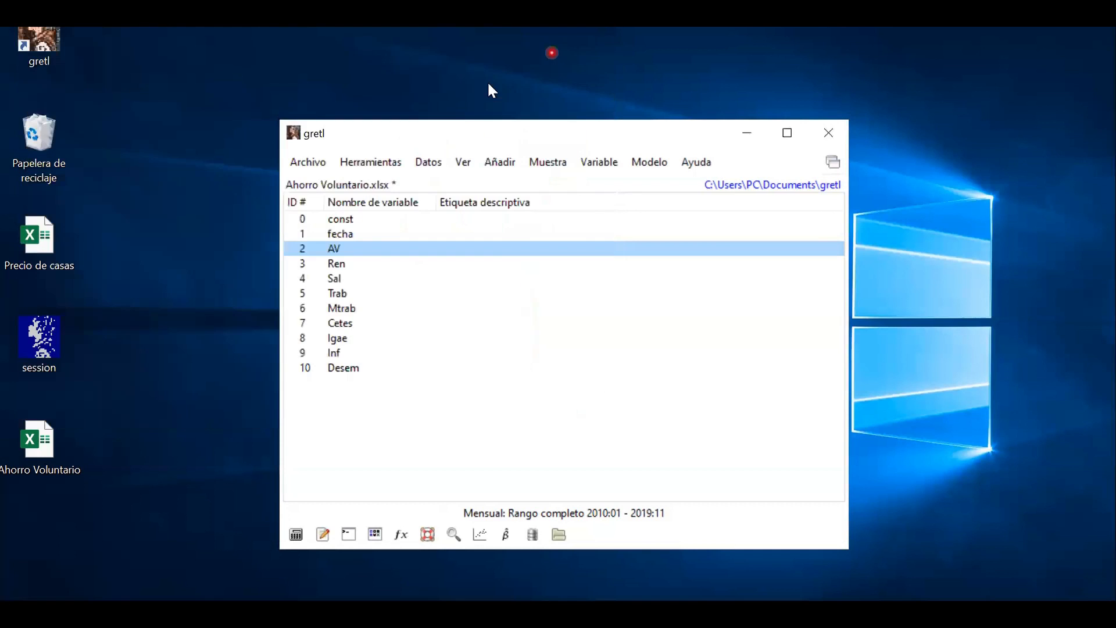
Step: Examine the time series plot of the Ren variable, then close the graph
{"action": "left_click", "coordinate": [347, 262]}
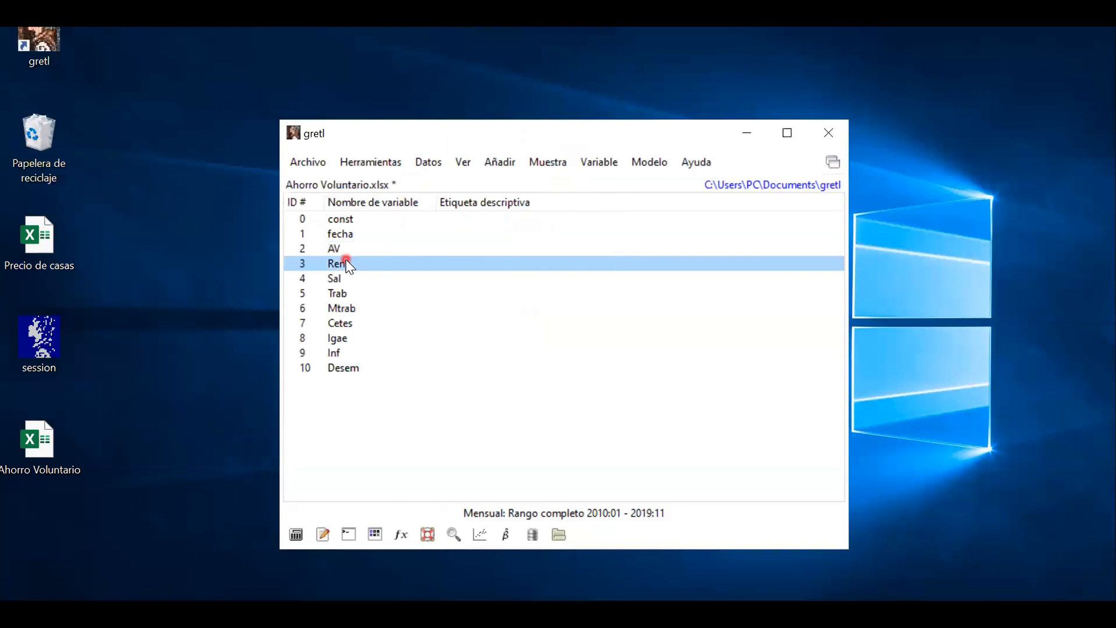
{"action": "right_click", "coordinate": [347, 259]}
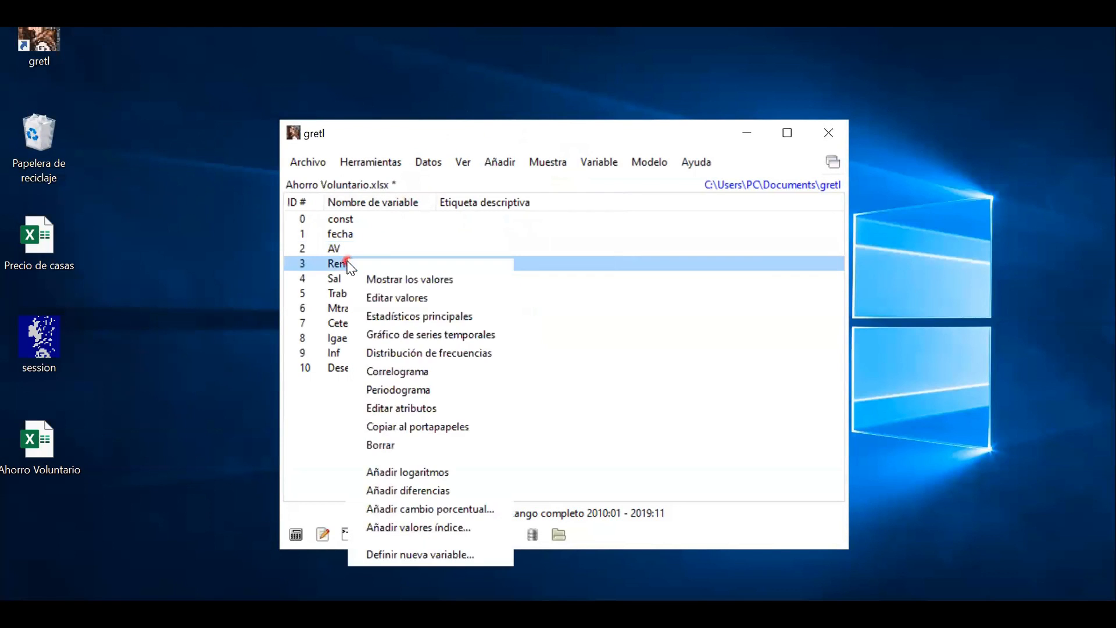
{"action": "left_click", "coordinate": [429, 340]}
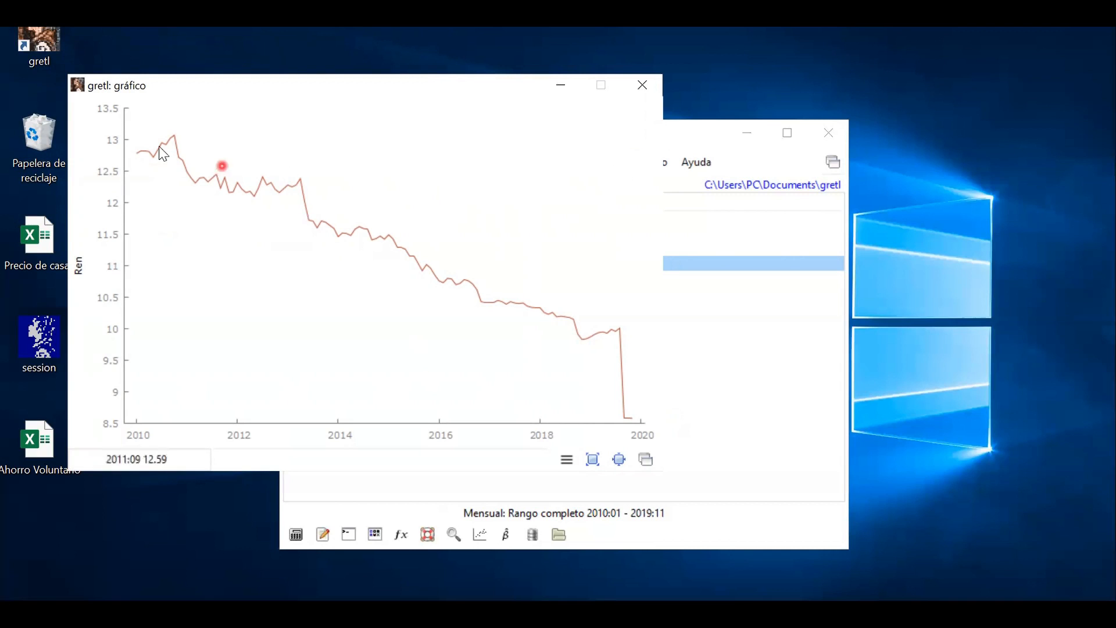
{"action": "left_click", "coordinate": [649, 84]}
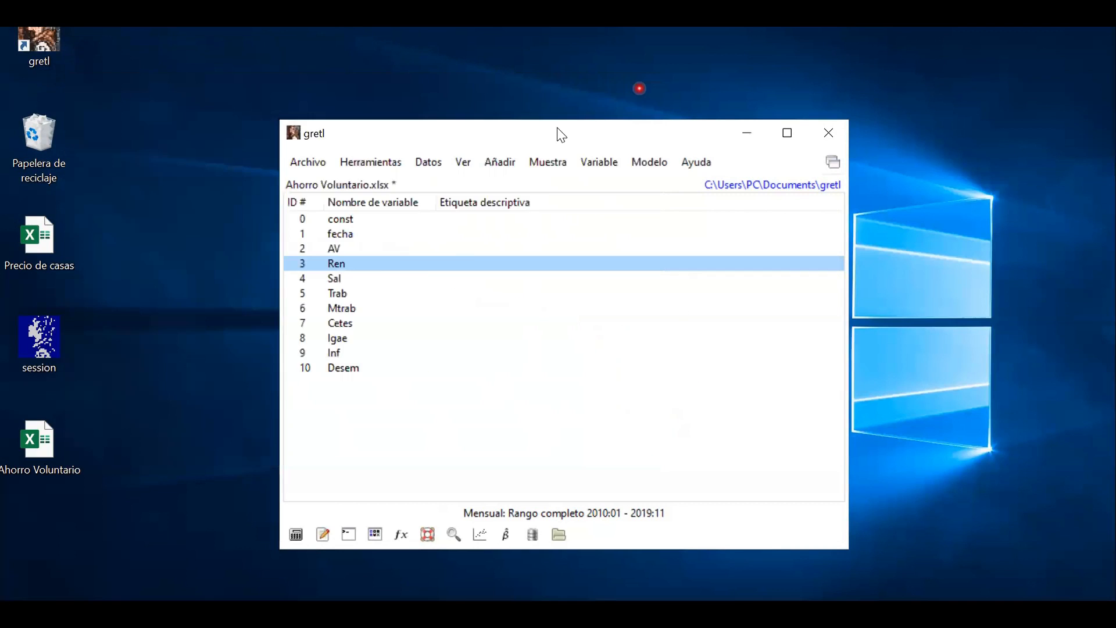
Step: Examine the time series plot of the Sal variable, then close the graph
{"action": "left_click", "coordinate": [343, 279]}
{"action": "right_click", "coordinate": [342, 281]}
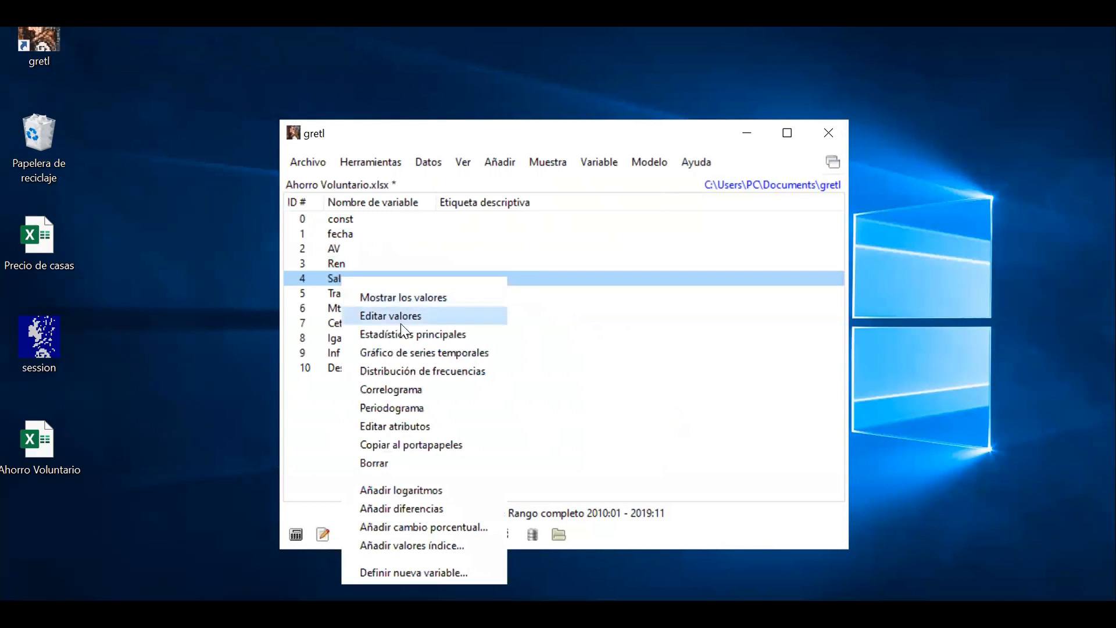
{"action": "left_click", "coordinate": [406, 354]}
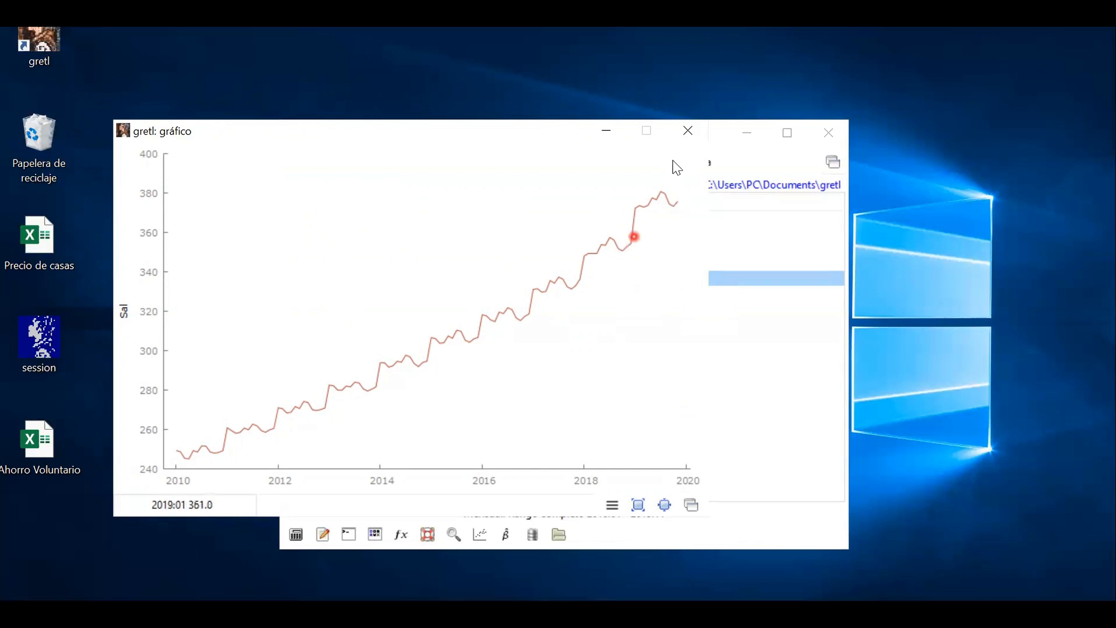
{"action": "left_click", "coordinate": [662, 136]}
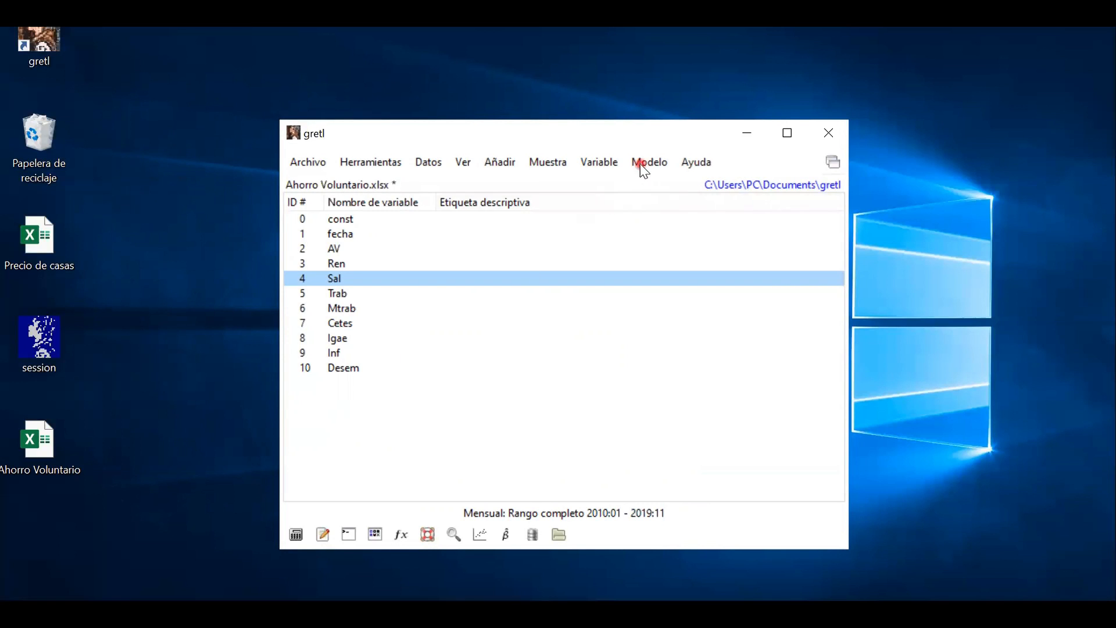
Step: Start an ordinary least squares model (Mínimos Cuadrados Ordinarios) with AV as the dependent variable
{"action": "left_click", "coordinate": [643, 168]}
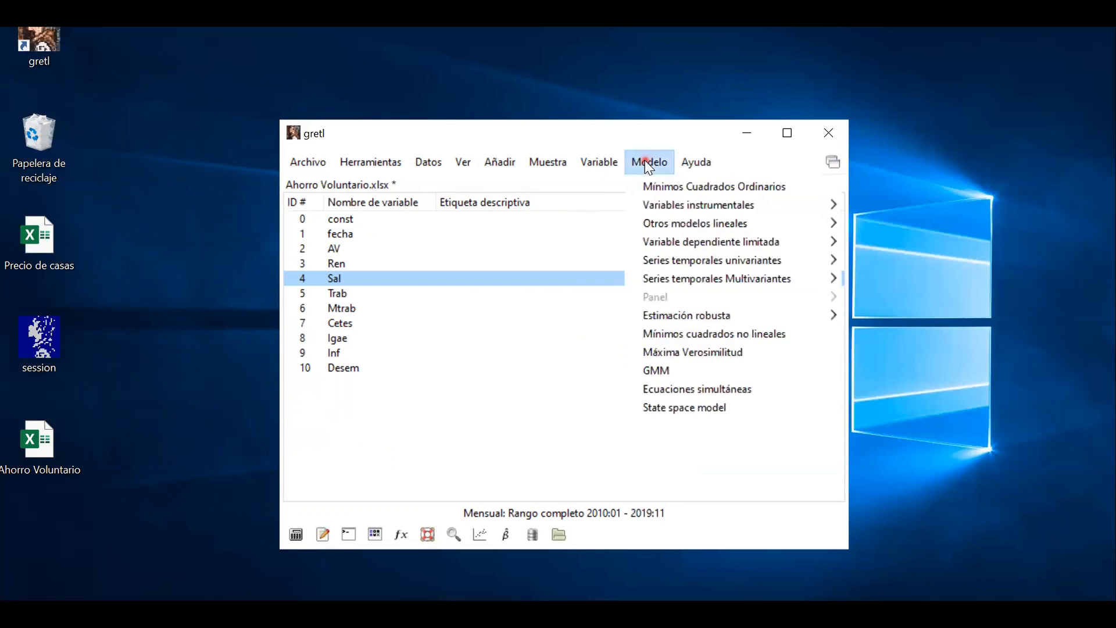
{"action": "left_click", "coordinate": [661, 189]}
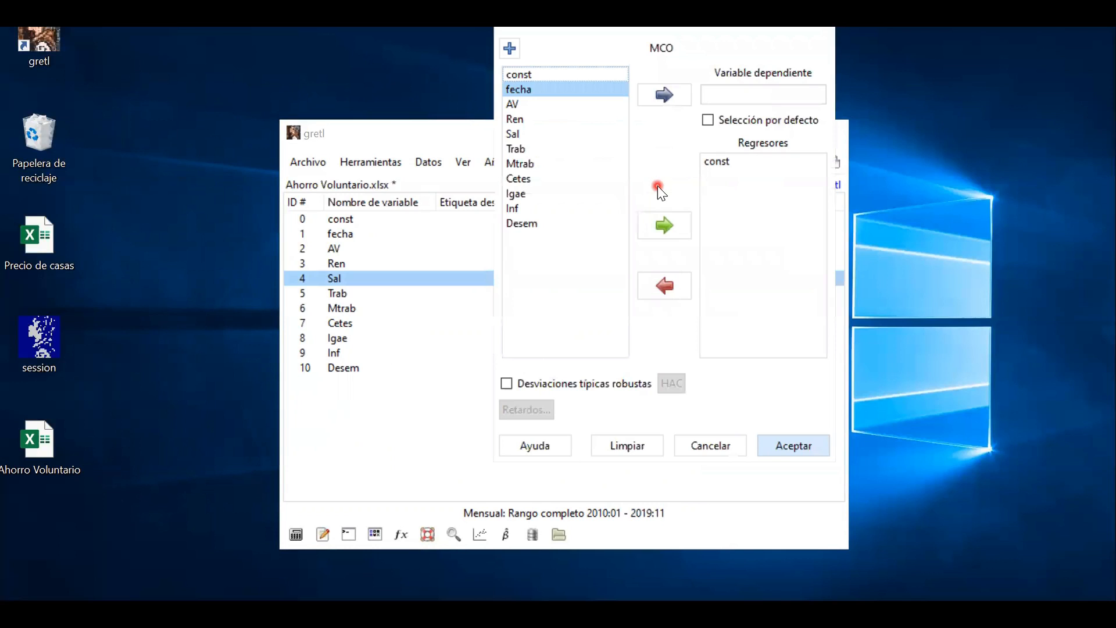
{"action": "left_click", "coordinate": [513, 103]}
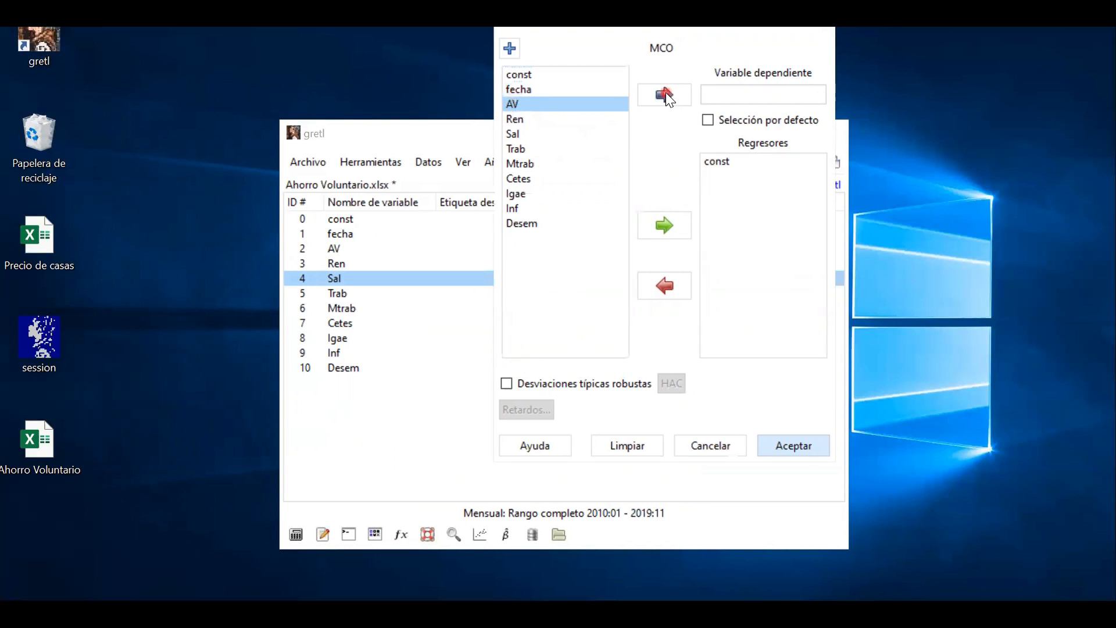
{"action": "left_click", "coordinate": [666, 97]}
{"action": "left_click", "coordinate": [666, 97]}
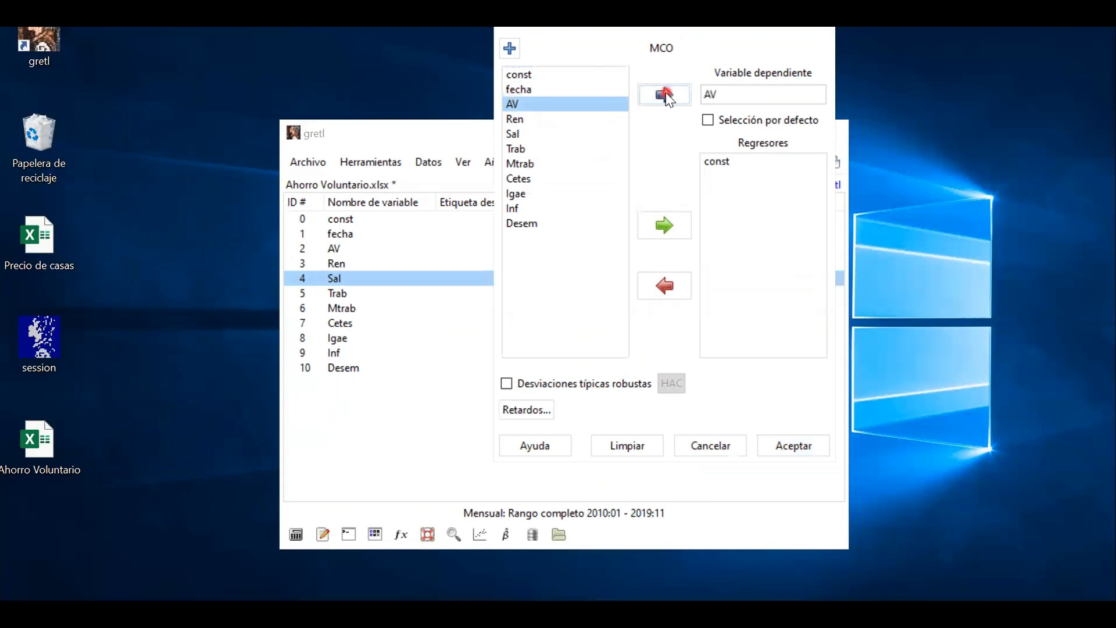
Step: Add Ren, Sal, Trab and Mtrab as regressors of the OLS model for AV
{"action": "left_click", "coordinate": [519, 119]}
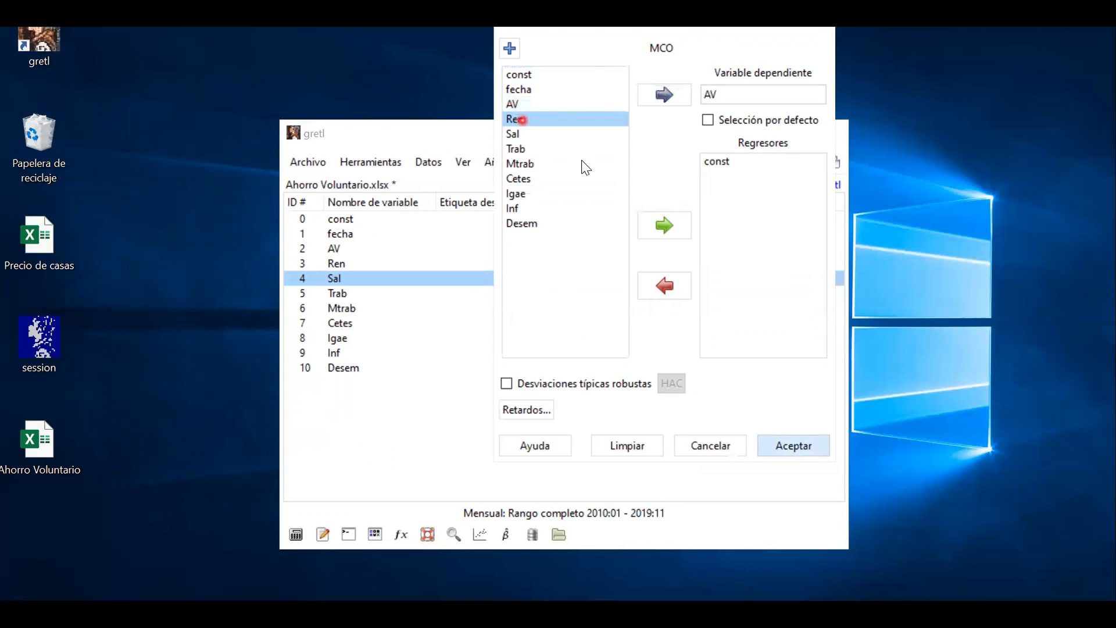
{"action": "left_click", "coordinate": [665, 228]}
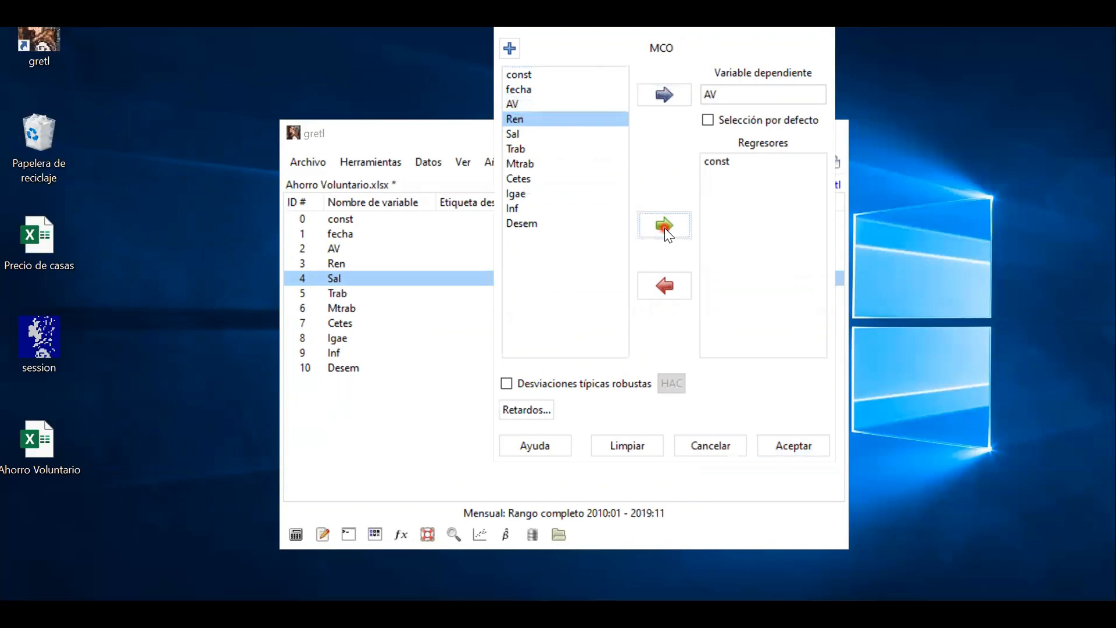
{"action": "left_click", "coordinate": [518, 134]}
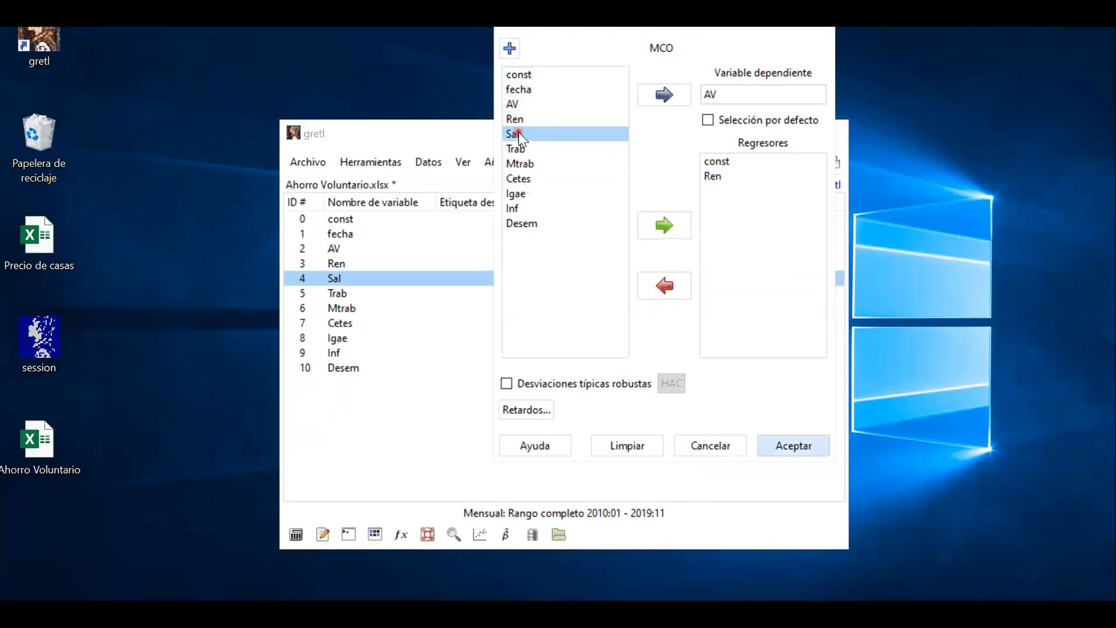
{"action": "left_click", "coordinate": [665, 230]}
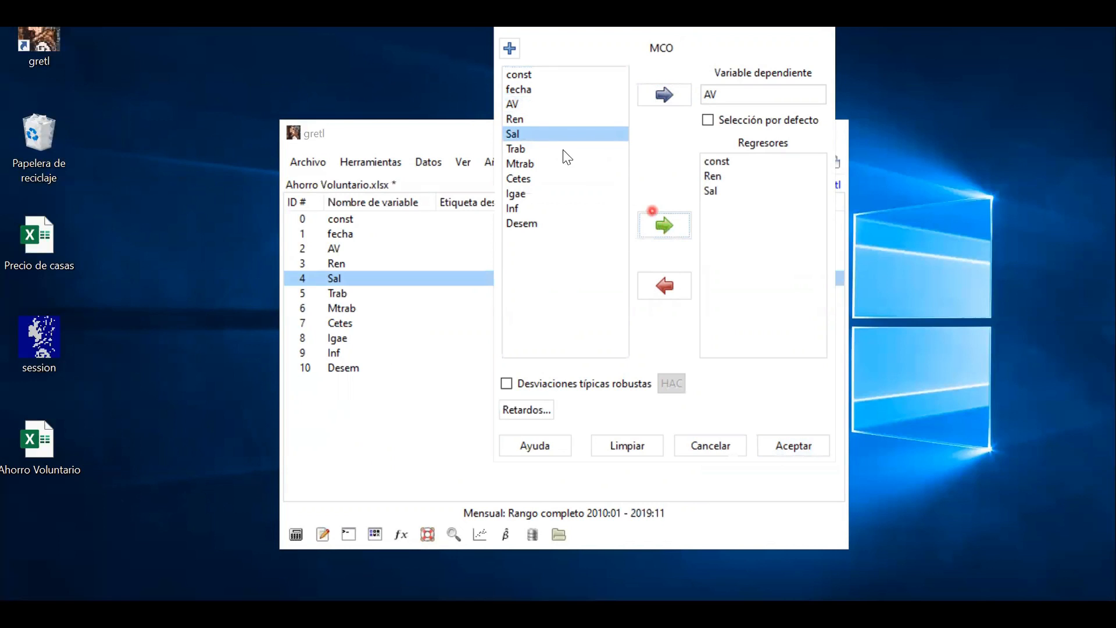
{"action": "left_click", "coordinate": [521, 150]}
{"action": "left_click", "coordinate": [678, 229]}
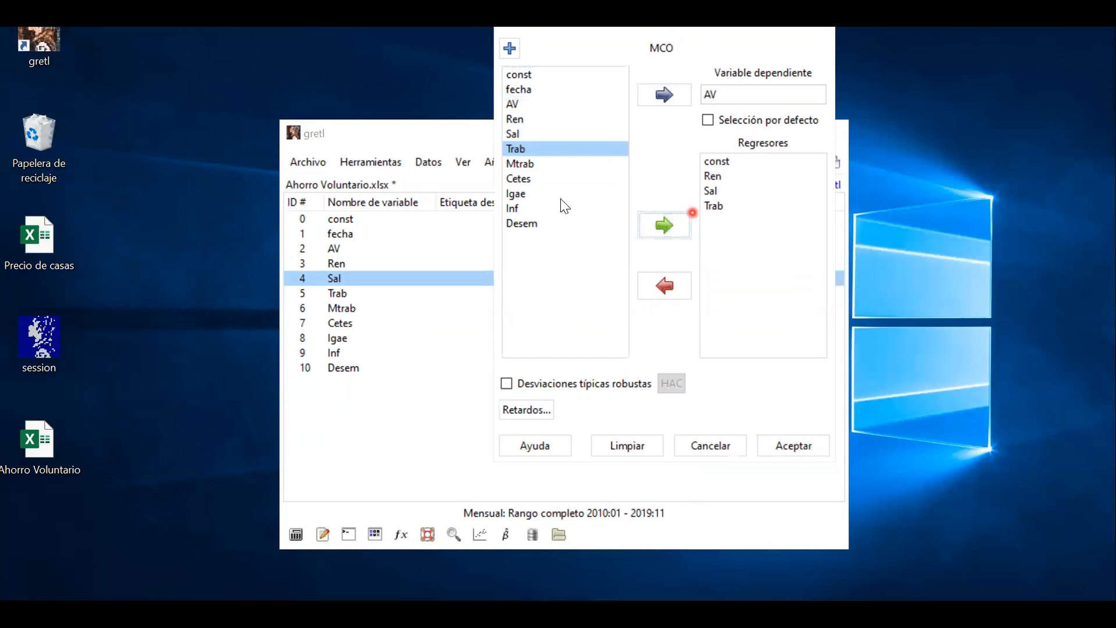
{"action": "left_click", "coordinate": [535, 164]}
{"action": "left_click", "coordinate": [665, 232]}
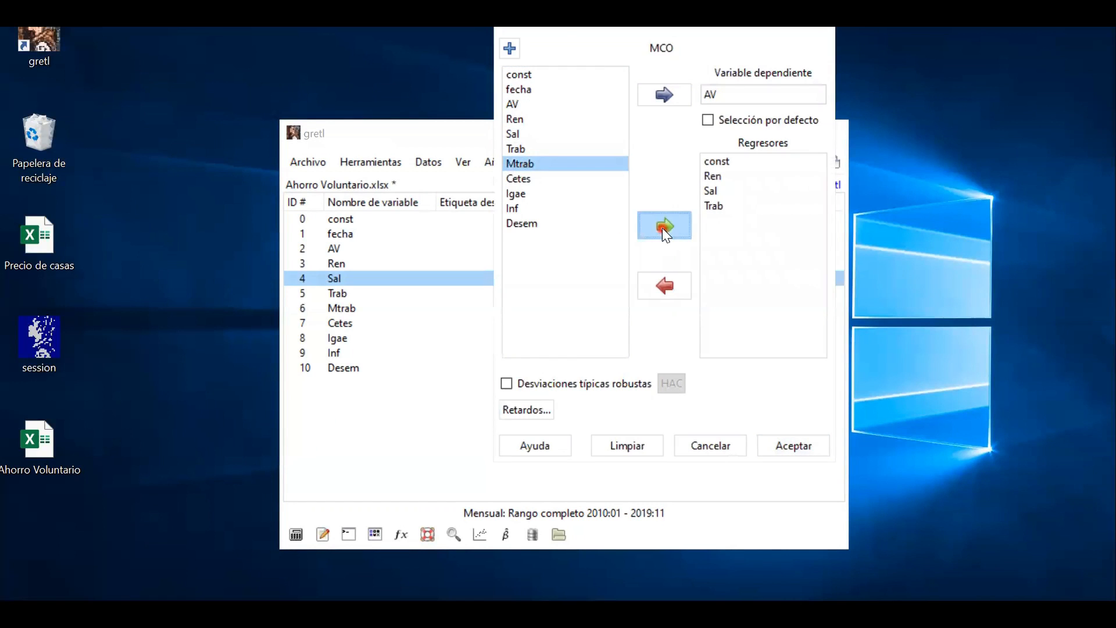
Step: Add Cetes, Igae, Inf and Desem to the regressors and estimate the OLS model
{"action": "left_click", "coordinate": [543, 180]}
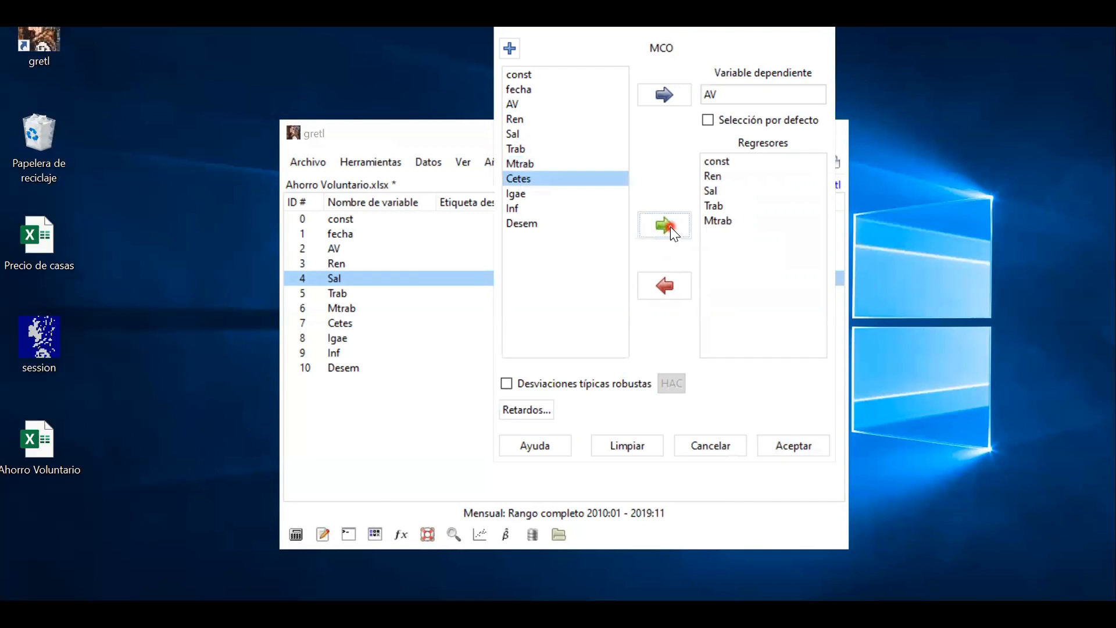
{"action": "left_click", "coordinate": [678, 232]}
{"action": "left_click", "coordinate": [543, 194]}
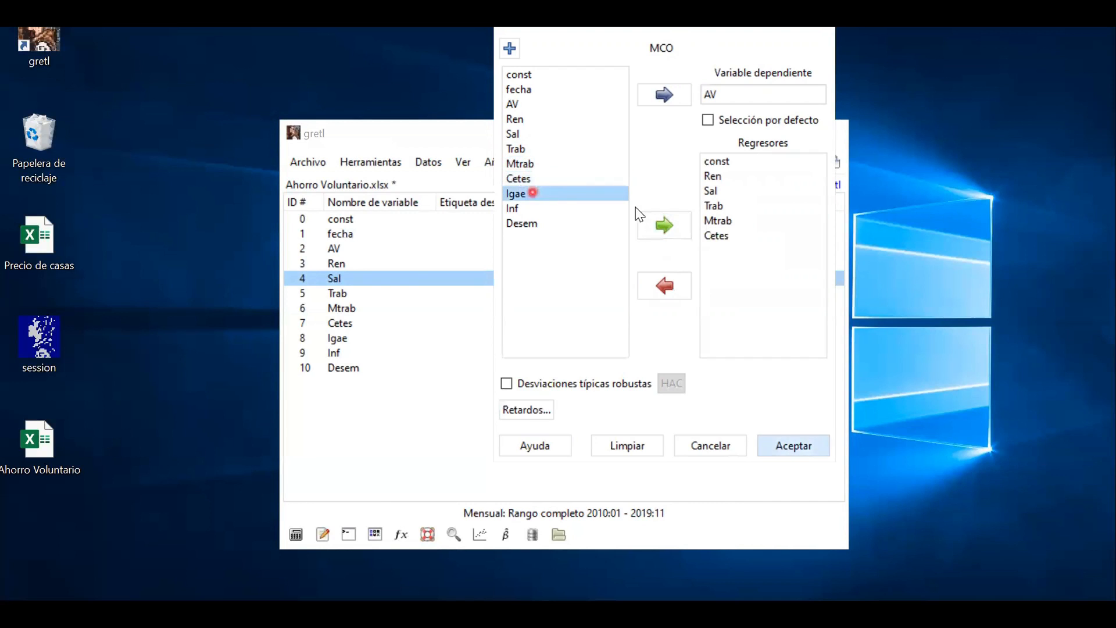
{"action": "left_click", "coordinate": [660, 230]}
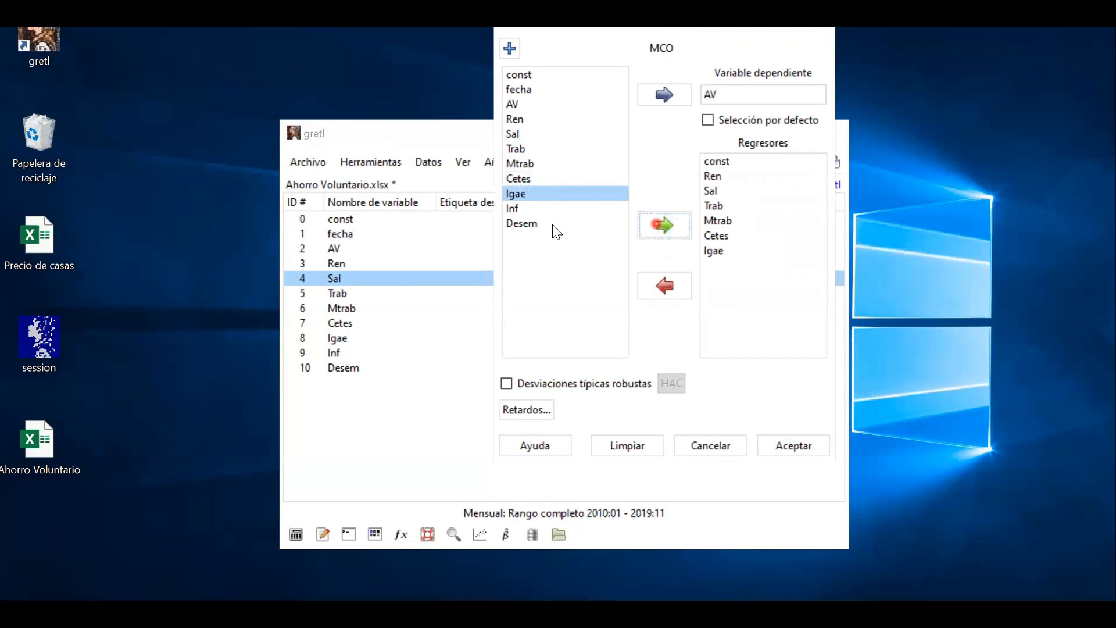
{"action": "left_click", "coordinate": [523, 208]}
{"action": "left_click", "coordinate": [653, 226]}
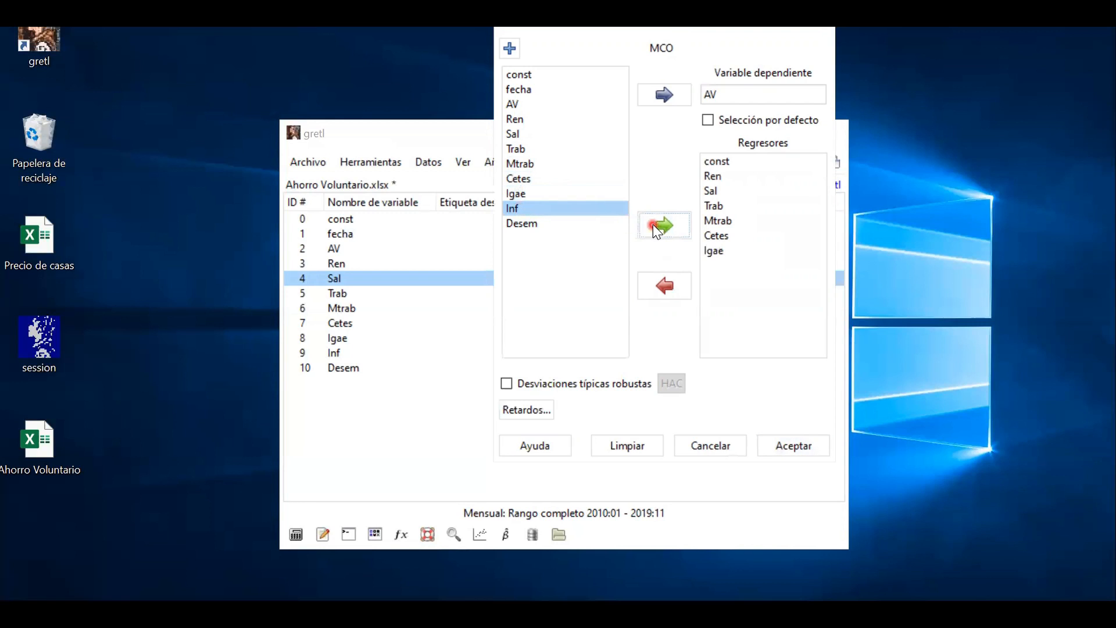
{"action": "left_click", "coordinate": [553, 224]}
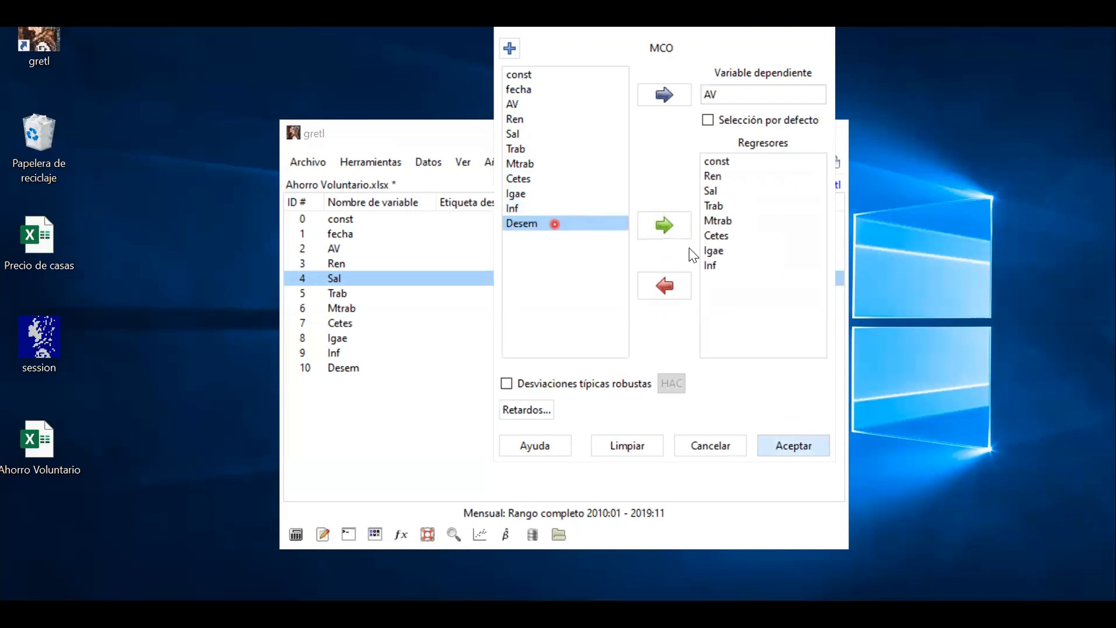
{"action": "left_click", "coordinate": [666, 227]}
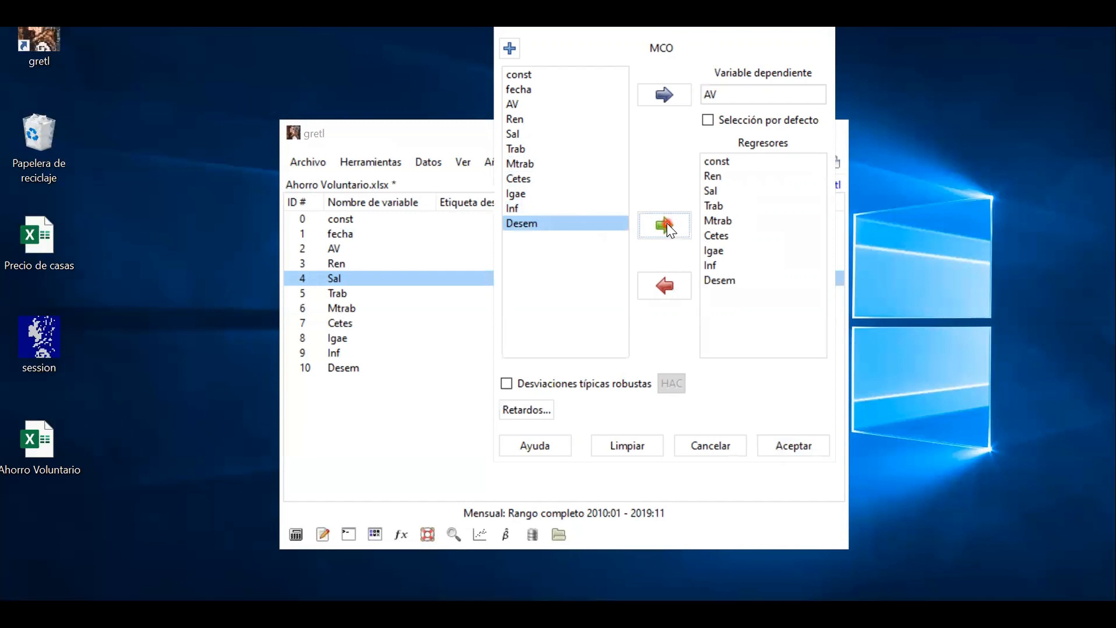
{"action": "left_click", "coordinate": [785, 443]}
{"action": "left_click", "coordinate": [790, 443]}
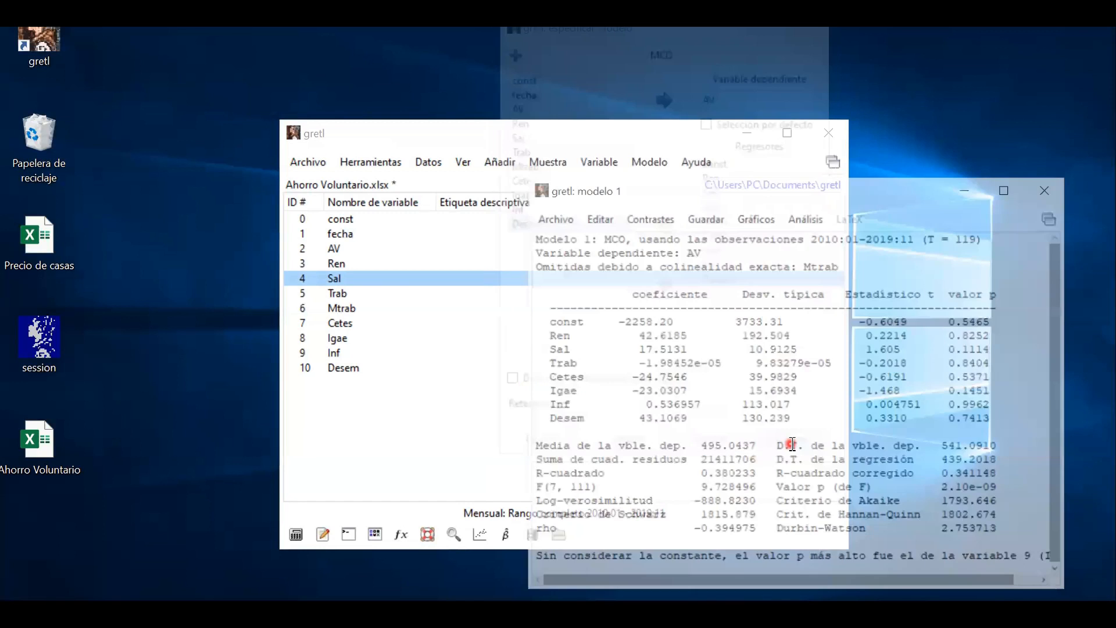
Step: Reposition the estimated model's window and enlarge it so the whole output fits without scrolling
{"action": "left_click", "coordinate": [724, 334]}
{"action": "left_click", "coordinate": [641, 188]}
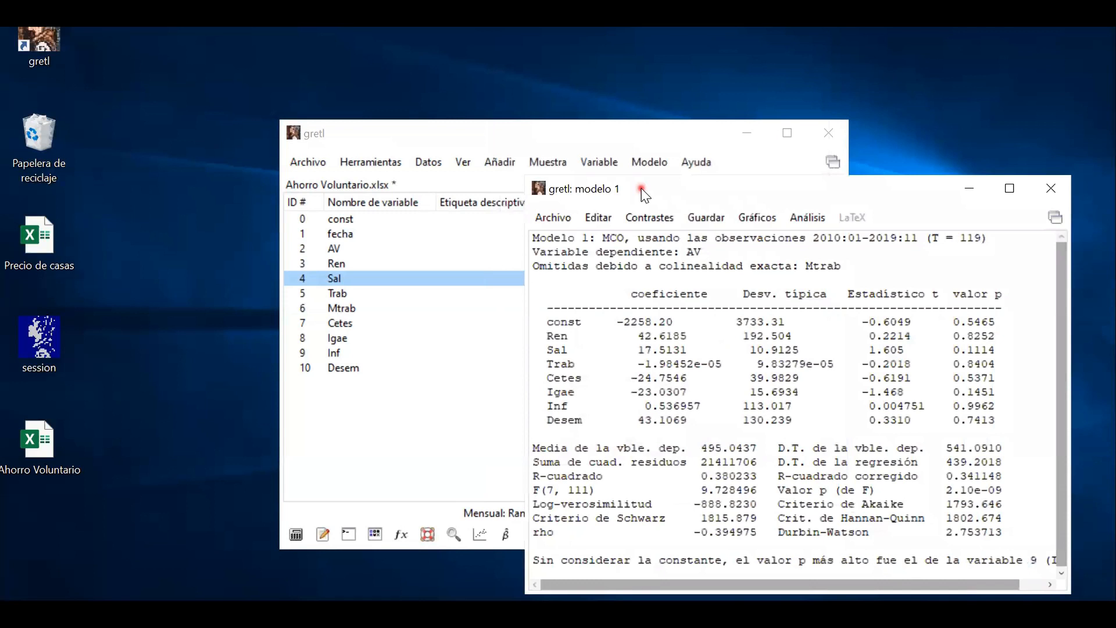
{"action": "left_click_drag", "start_coordinate": [640, 187], "coordinate": [260, 88]}
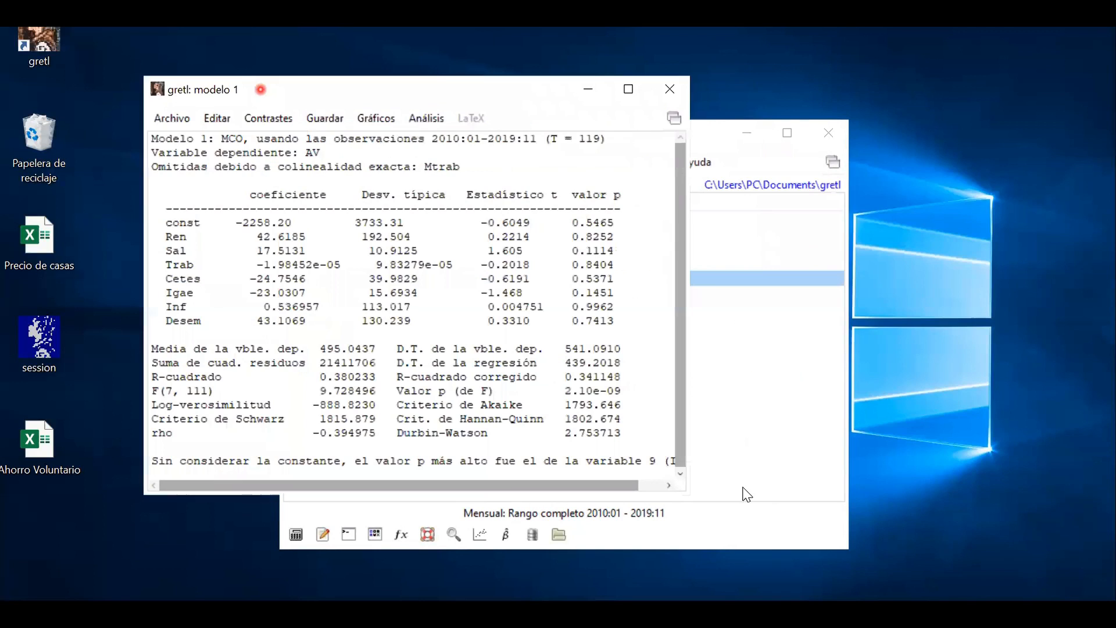
{"action": "left_click", "coordinate": [688, 492]}
{"action": "left_click_drag", "start_coordinate": [690, 493], "coordinate": [742, 529]}
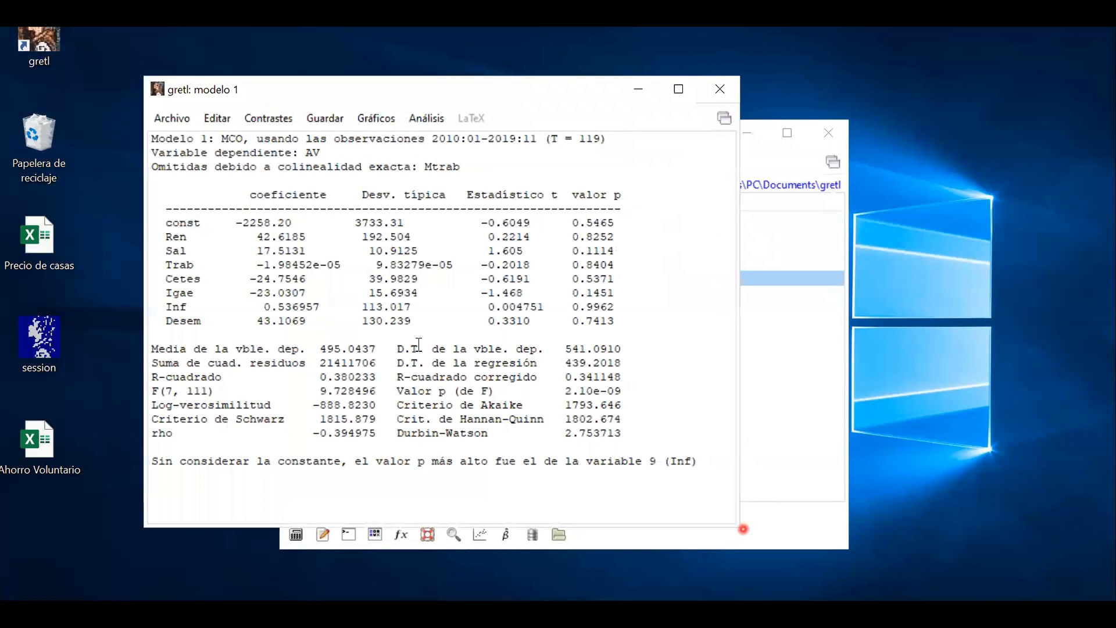
Step: Examine the model header for variables omitted due to exact collinearity and compare Mtrab with Trab in the coefficient table
{"action": "left_click", "coordinate": [374, 247]}
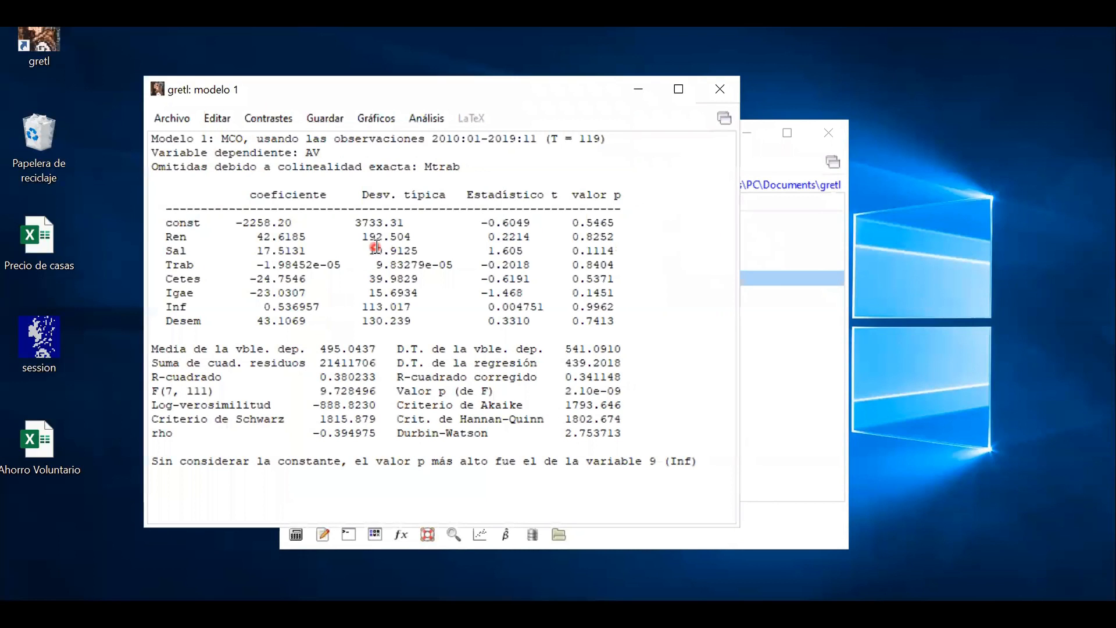
{"action": "left_click", "coordinate": [223, 139]}
{"action": "left_click", "coordinate": [439, 162]}
{"action": "left_click_drag", "start_coordinate": [152, 168], "coordinate": [314, 175]}
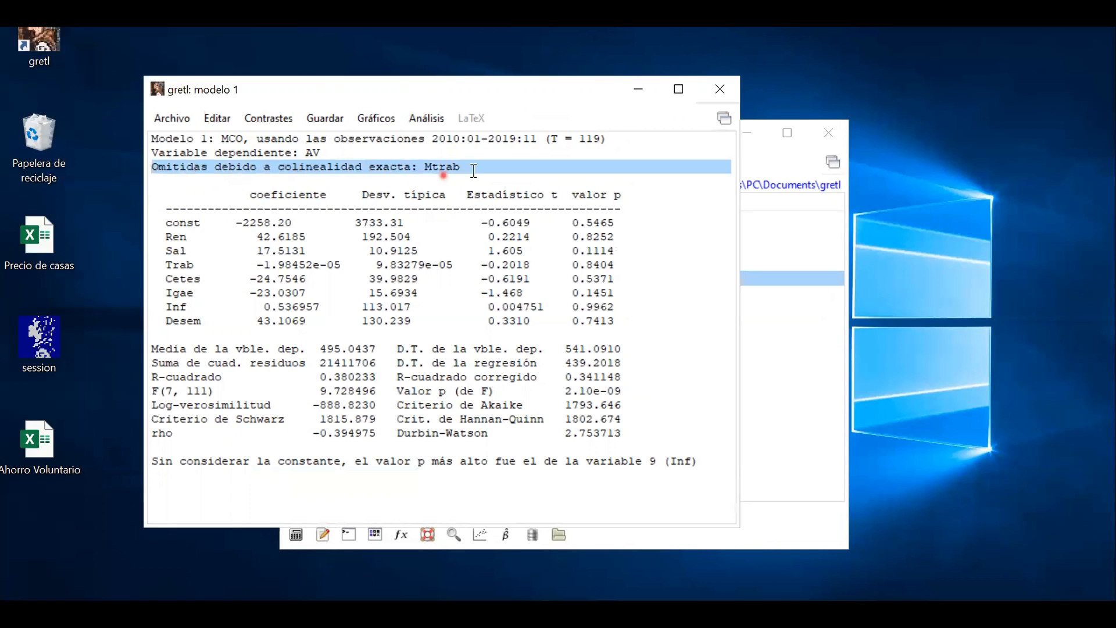
{"action": "left_click_drag", "start_coordinate": [444, 175], "coordinate": [474, 171]}
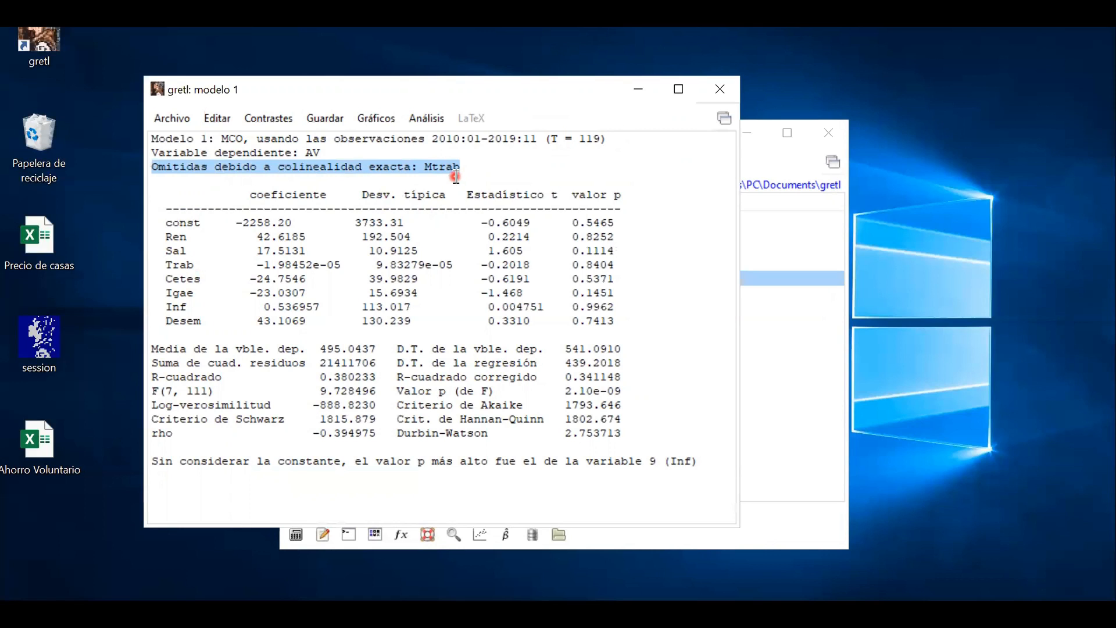
{"action": "double_click", "coordinate": [197, 265]}
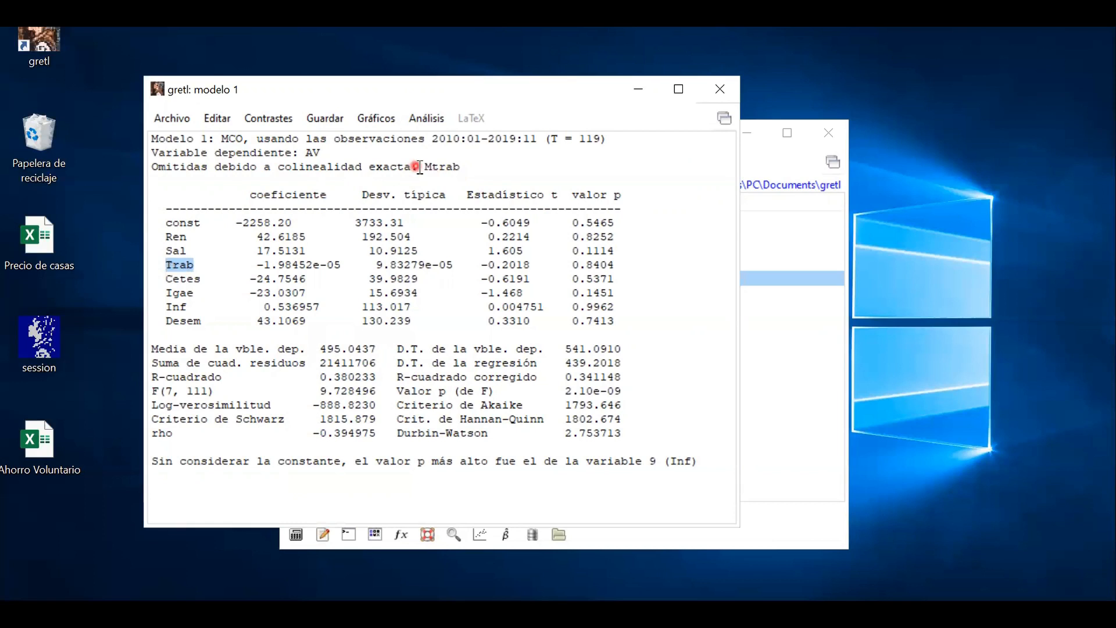
{"action": "left_click_drag", "start_coordinate": [419, 169], "coordinate": [468, 169]}
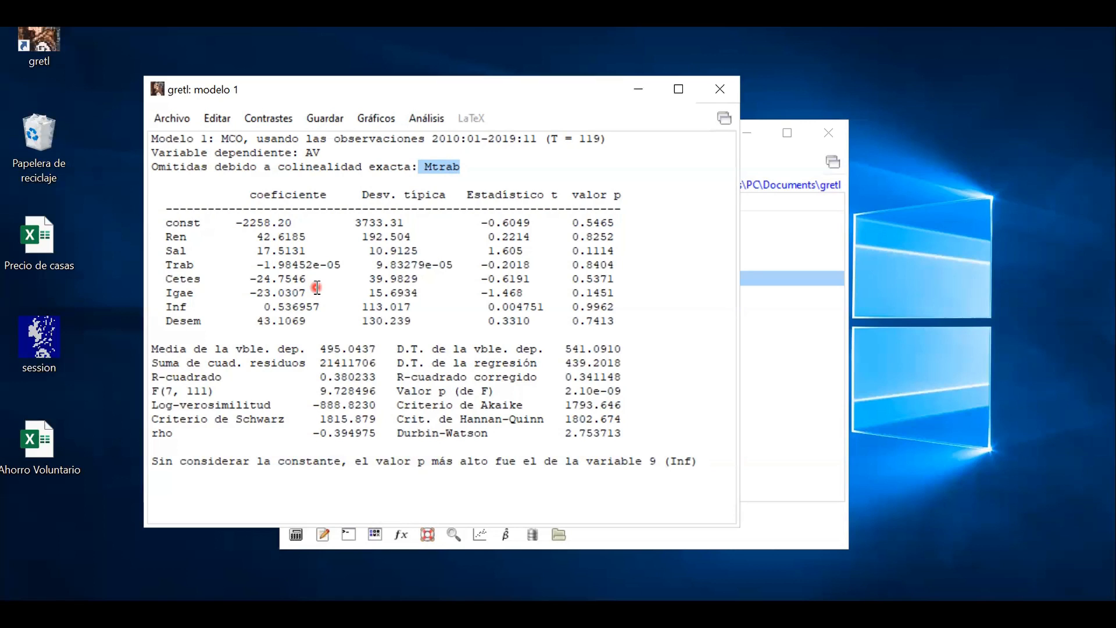
{"action": "left_click_drag", "start_coordinate": [278, 168], "coordinate": [412, 169]}
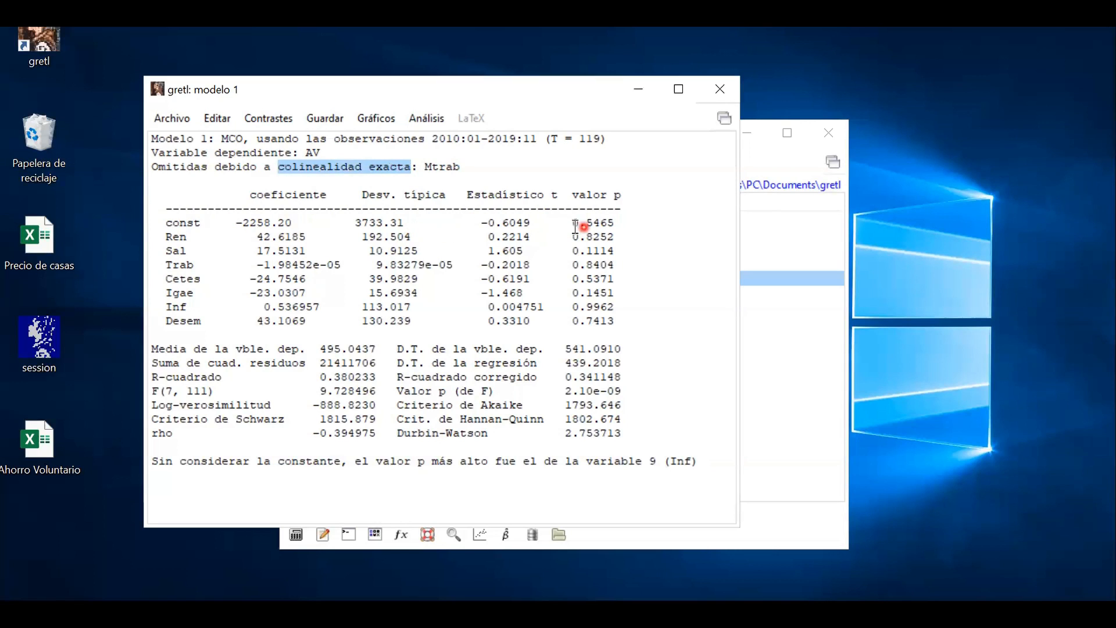
Step: Examine the coefficient p-values, R-squared, F-test p-value, Durbin-Watson statistic and rho in the model output
{"action": "left_click_drag", "start_coordinate": [572, 222], "coordinate": [619, 323]}
{"action": "left_click", "coordinate": [570, 293]}
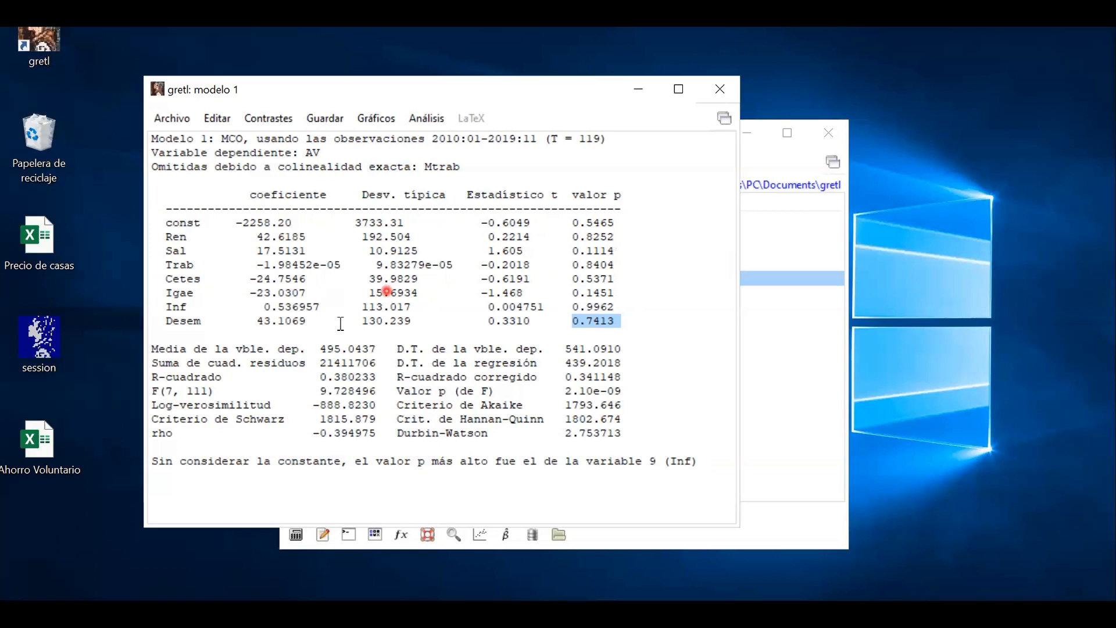
{"action": "left_click", "coordinate": [153, 377]}
{"action": "left_click_drag", "start_coordinate": [213, 378], "coordinate": [381, 377]}
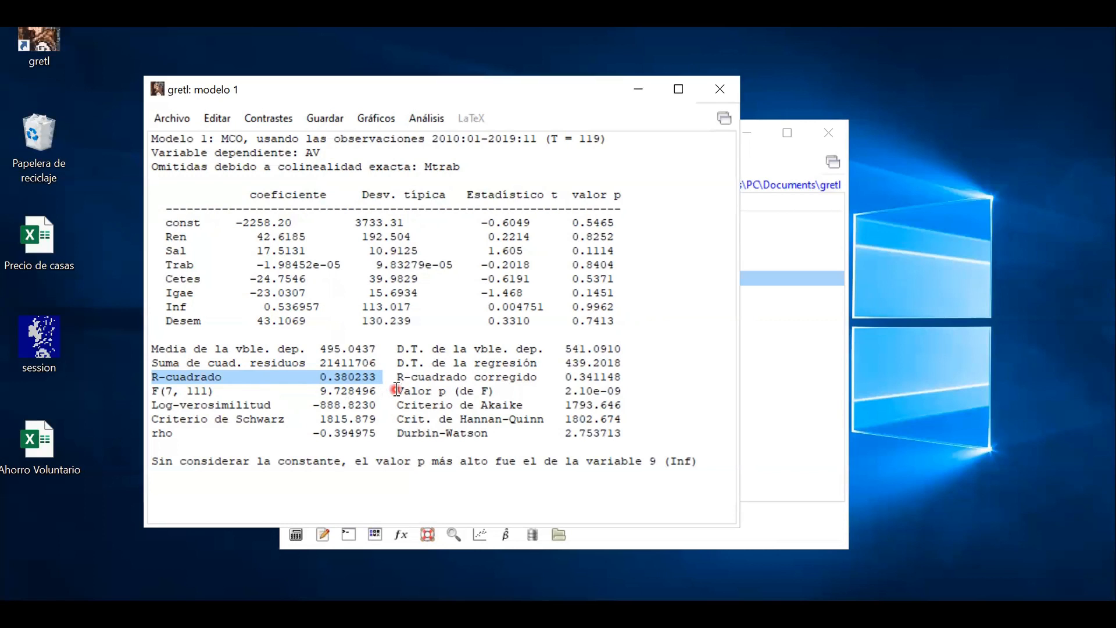
{"action": "left_click_drag", "start_coordinate": [396, 390], "coordinate": [630, 391]}
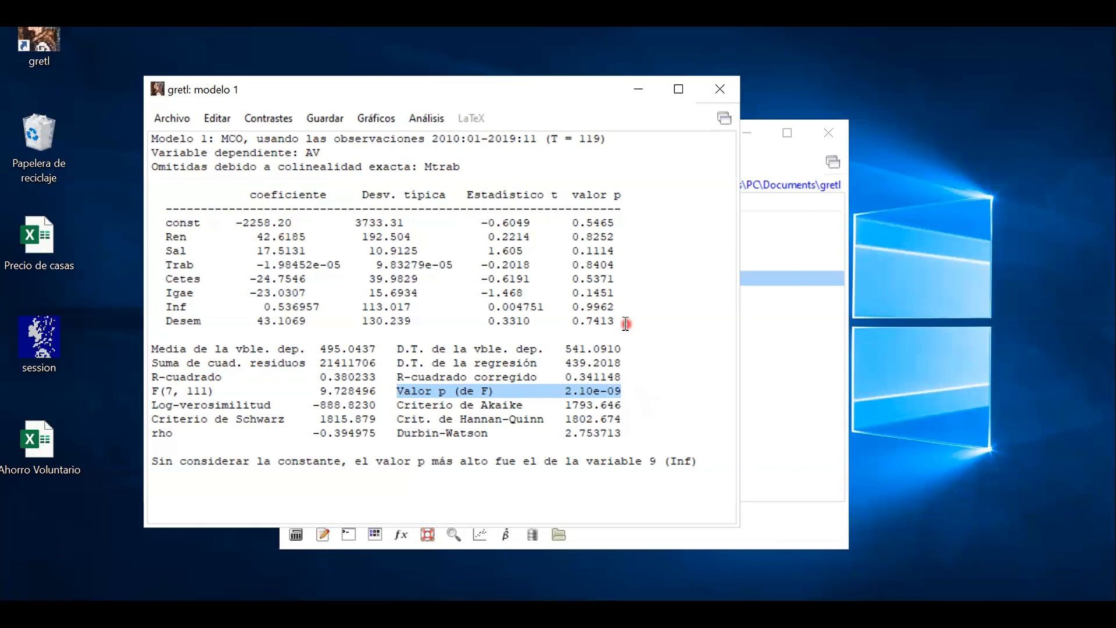
{"action": "left_click_drag", "start_coordinate": [621, 322], "coordinate": [162, 218]}
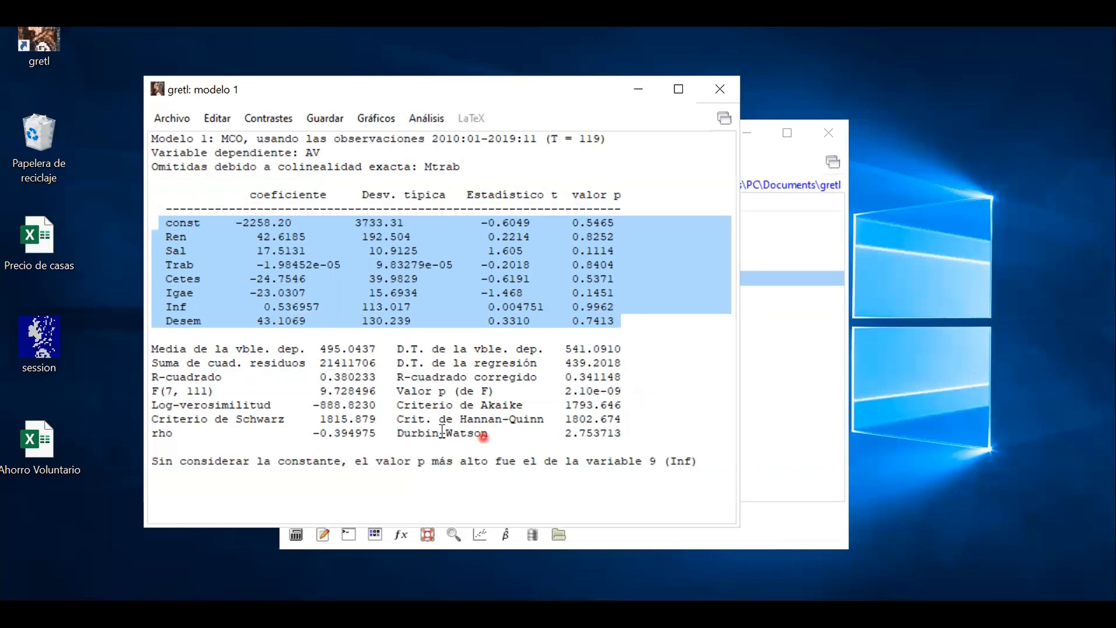
{"action": "left_click", "coordinate": [399, 435]}
{"action": "left_click_drag", "start_coordinate": [399, 434], "coordinate": [628, 437]}
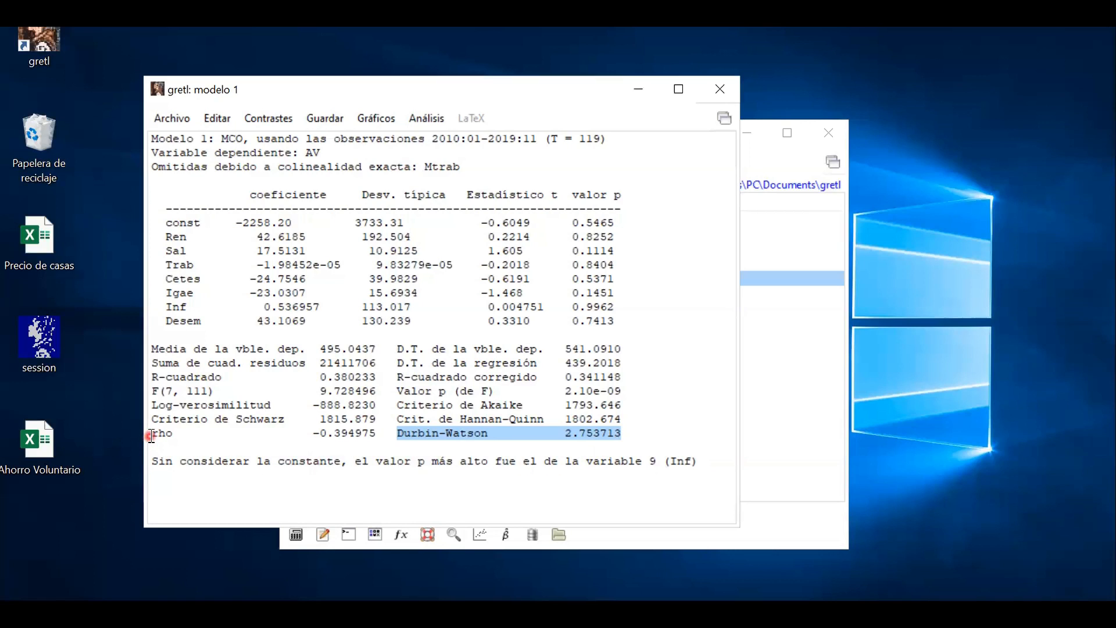
{"action": "left_click_drag", "start_coordinate": [151, 436], "coordinate": [384, 432]}
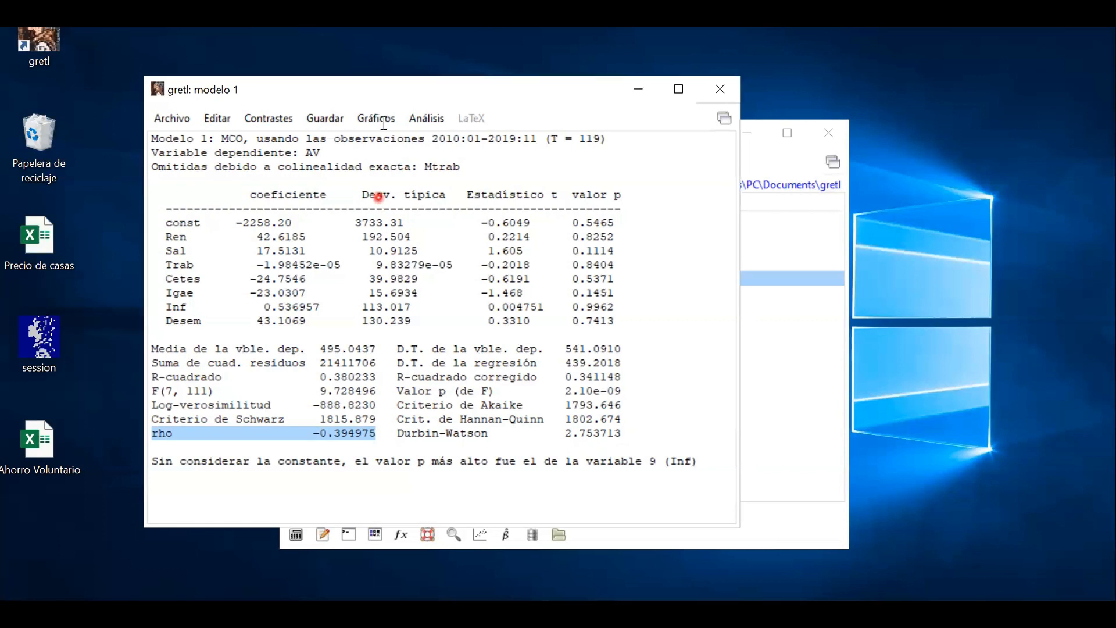
Step: Plot the regression residuals of the model against time
{"action": "left_click", "coordinate": [428, 116]}
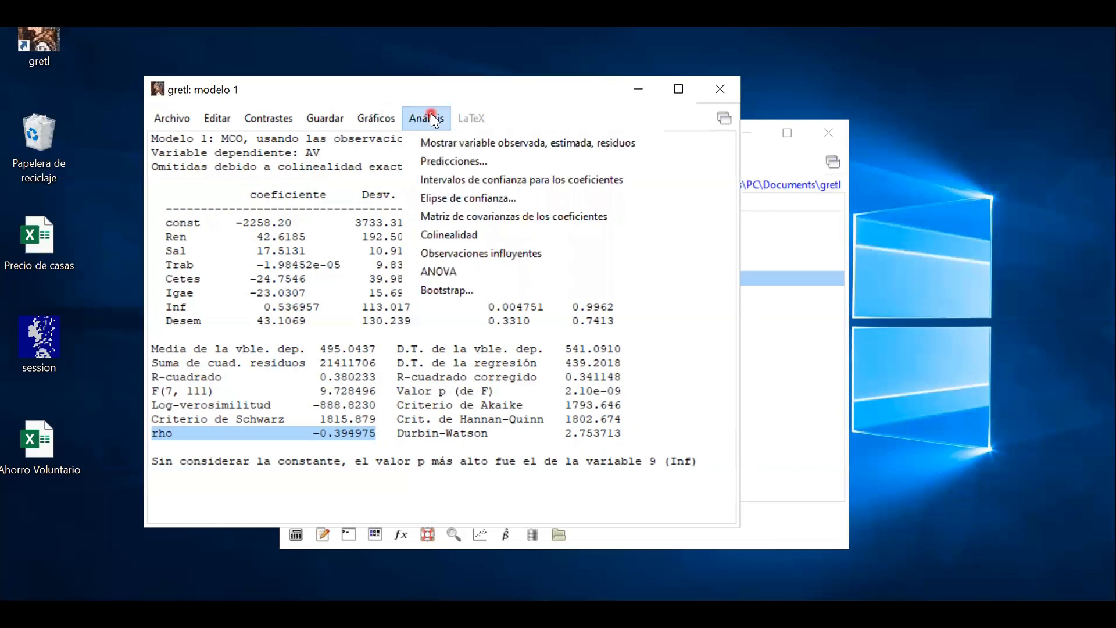
{"action": "left_click", "coordinate": [381, 118]}
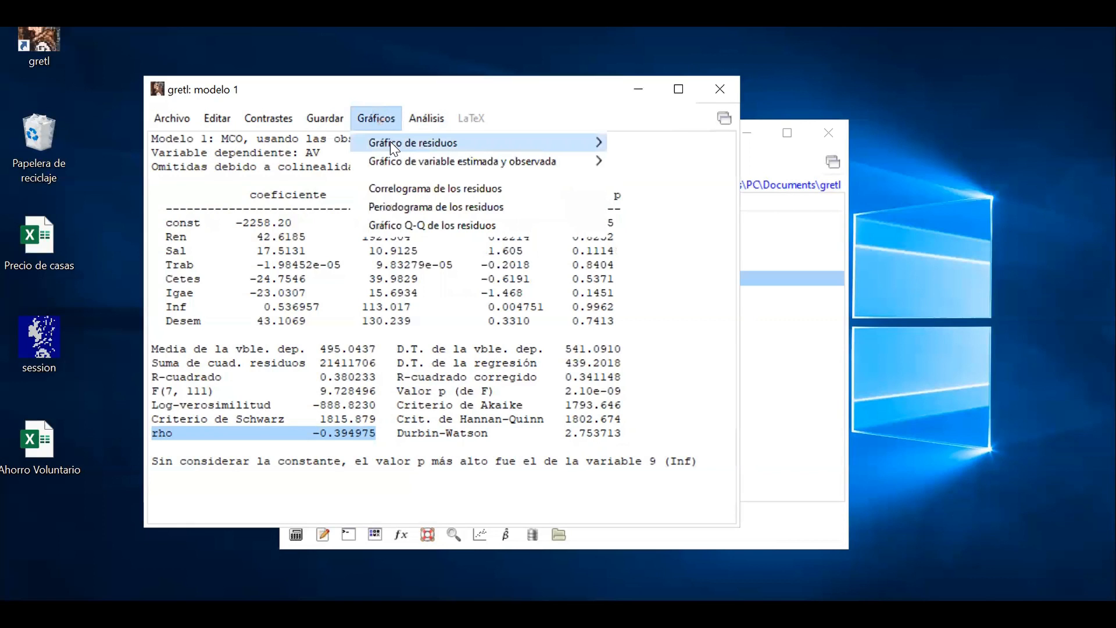
{"action": "mouse_move", "coordinate": [389, 141]}
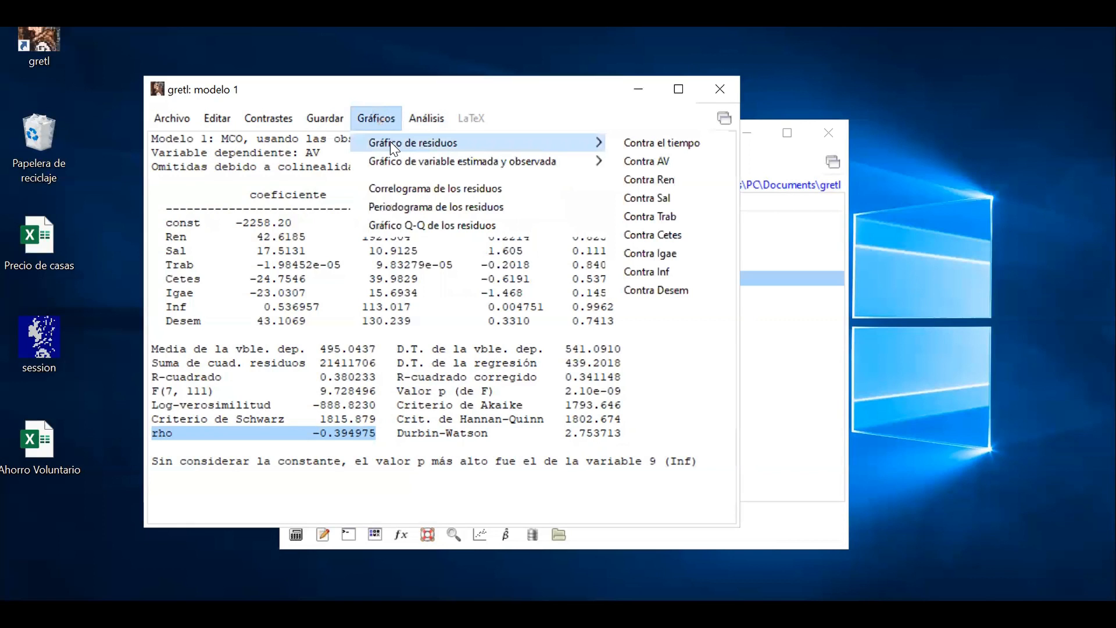
{"action": "left_click", "coordinate": [636, 149]}
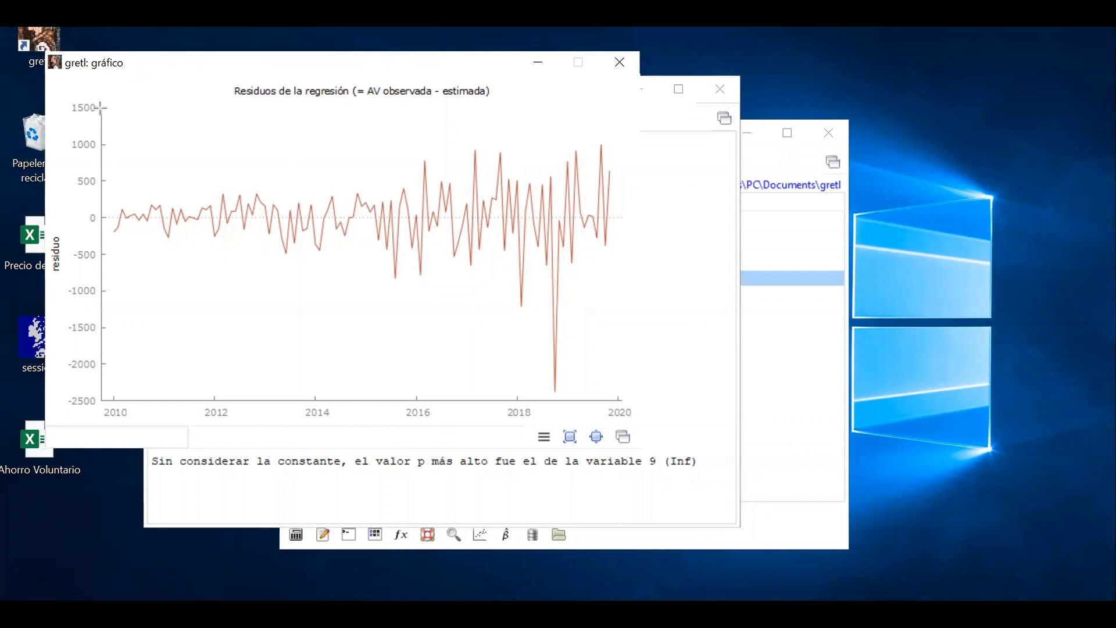
Step: Outline the residual plot before and after about mid-2015 with red rectangles and mark the first period's zero level with a green line
{"action": "mouse_move", "coordinate": [104, 107]}
{"action": "left_mouse_down"}
{"action": "mouse_move", "coordinate": [232, 130]}
{"action": "mouse_move", "coordinate": [271, 163]}
{"action": "mouse_move", "coordinate": [370, 294]}
{"action": "mouse_move", "coordinate": [384, 342]}
{"action": "mouse_move", "coordinate": [379, 400]}
{"action": "left_mouse_up"}
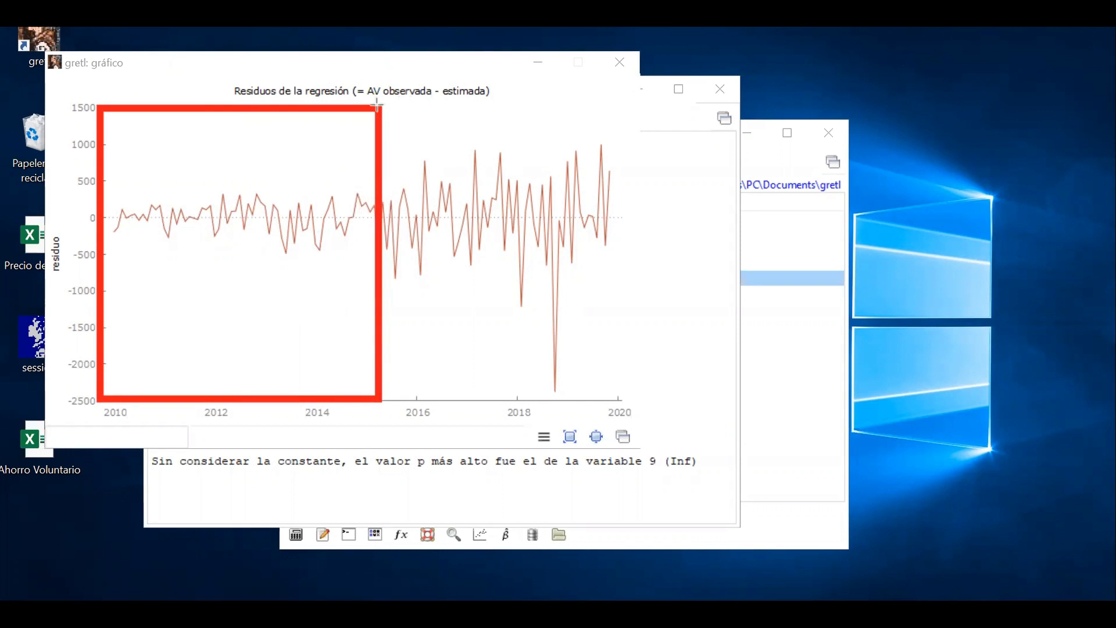
{"action": "mouse_move", "coordinate": [379, 107]}
{"action": "left_mouse_down"}
{"action": "mouse_move", "coordinate": [475, 140]}
{"action": "mouse_move", "coordinate": [624, 401]}
{"action": "left_mouse_up"}
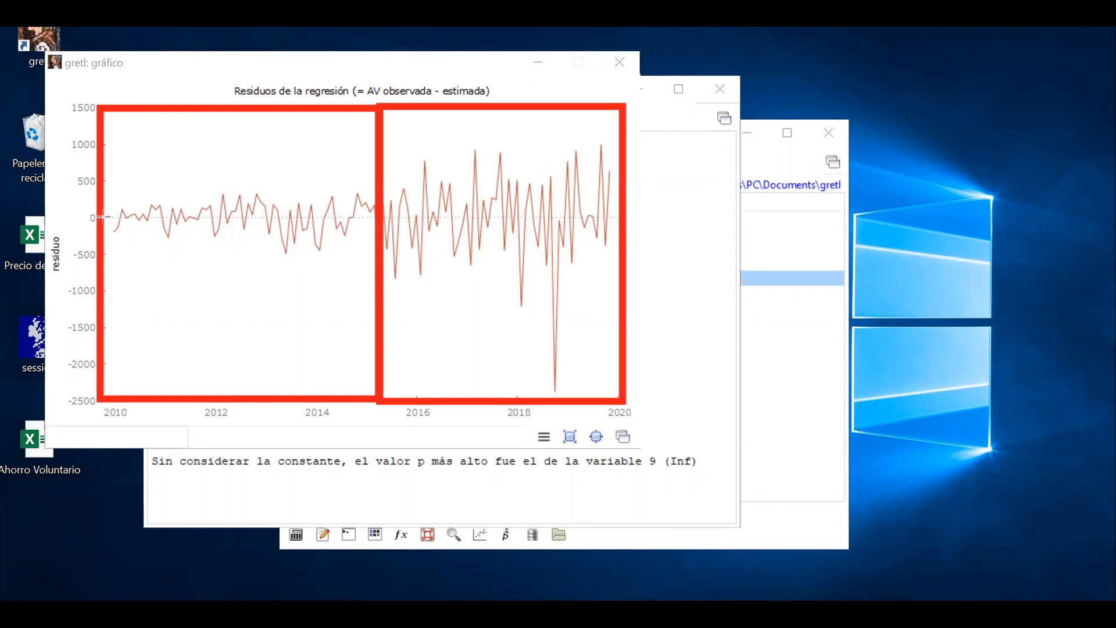
{"action": "left_click_drag", "start_coordinate": [105, 216], "coordinate": [376, 217]}
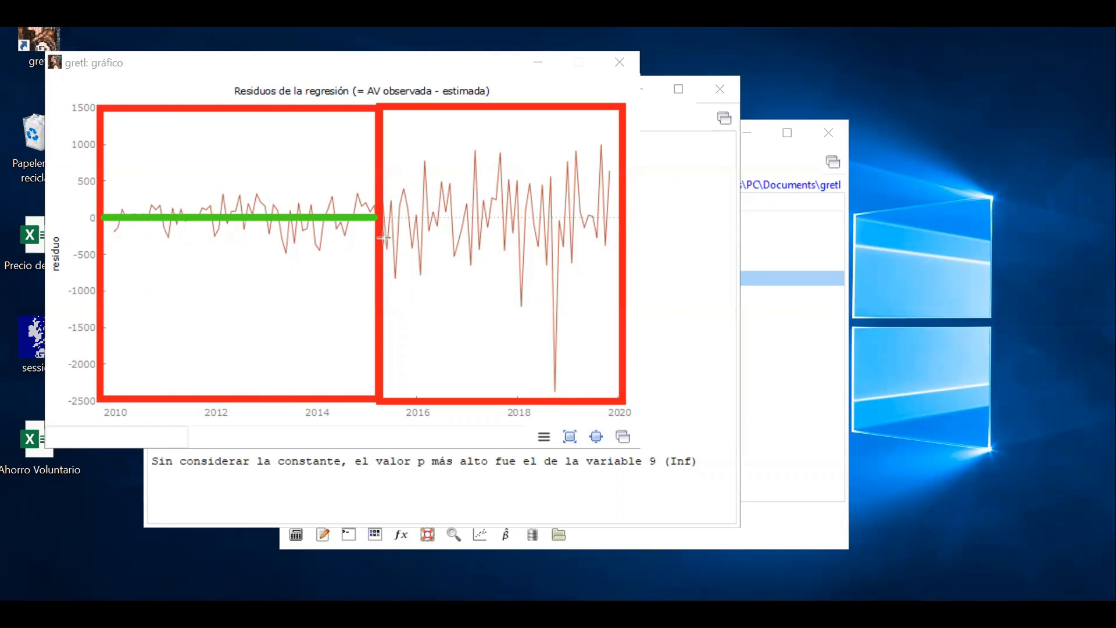
Step: Mark the level of the residuals after about mid-2015 with a green line, and clear all annotations before closing the plot
{"action": "left_click_drag", "start_coordinate": [382, 233], "coordinate": [612, 235]}
{"action": "left_click_drag", "start_coordinate": [617, 230], "coordinate": [621, 233]}
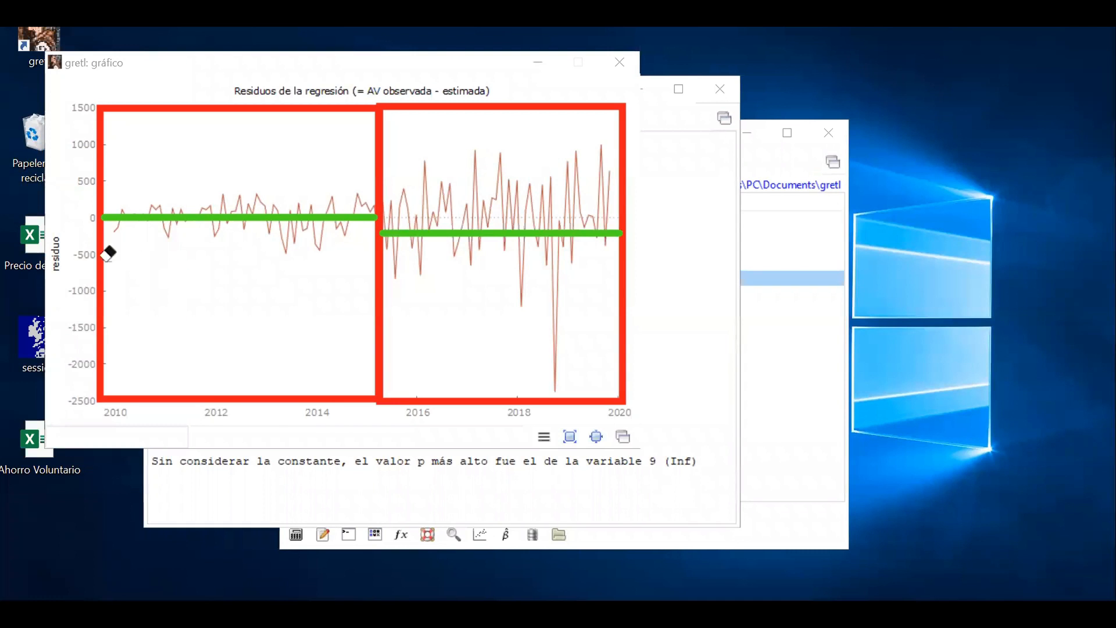
{"action": "mouse_move", "coordinate": [104, 256]}
{"action": "left_mouse_down"}
{"action": "mouse_move", "coordinate": [435, 115]}
{"action": "mouse_move", "coordinate": [493, 247]}
{"action": "left_mouse_up"}
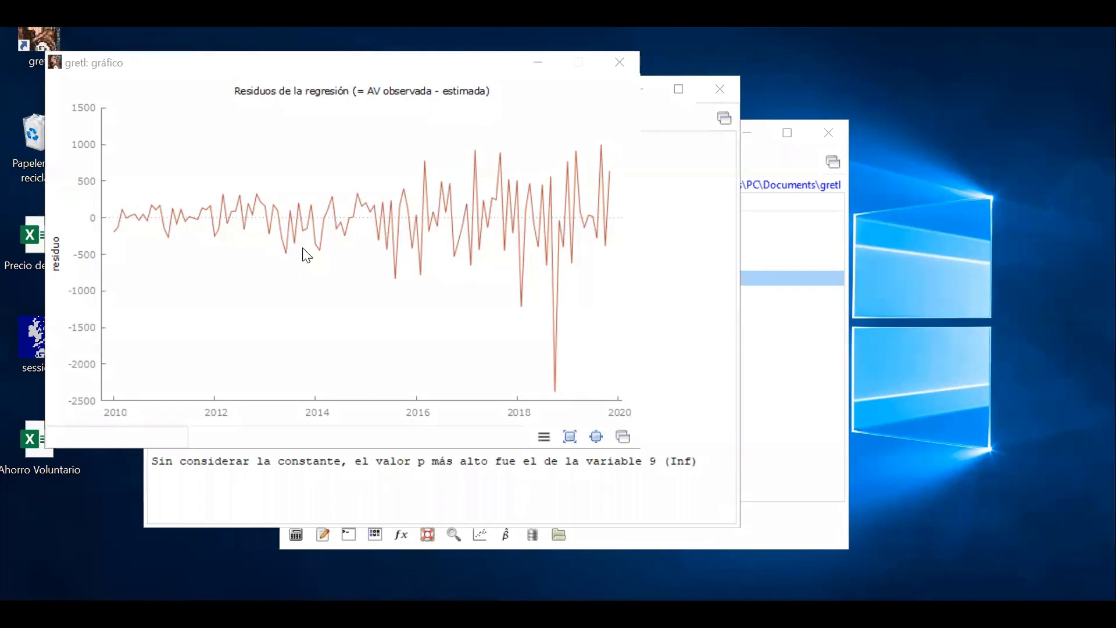
{"action": "left_click", "coordinate": [624, 67]}
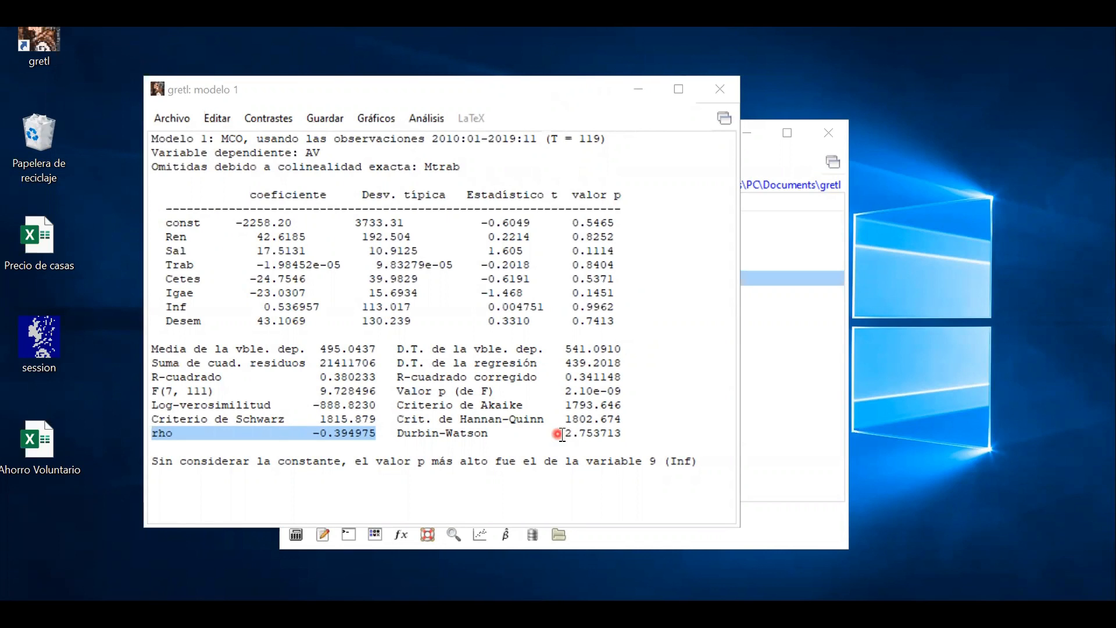
Step: Check the Durbin-Watson statistic and run the autocorrelation test on the model with lag order 12
{"action": "left_click_drag", "start_coordinate": [557, 434], "coordinate": [623, 433]}
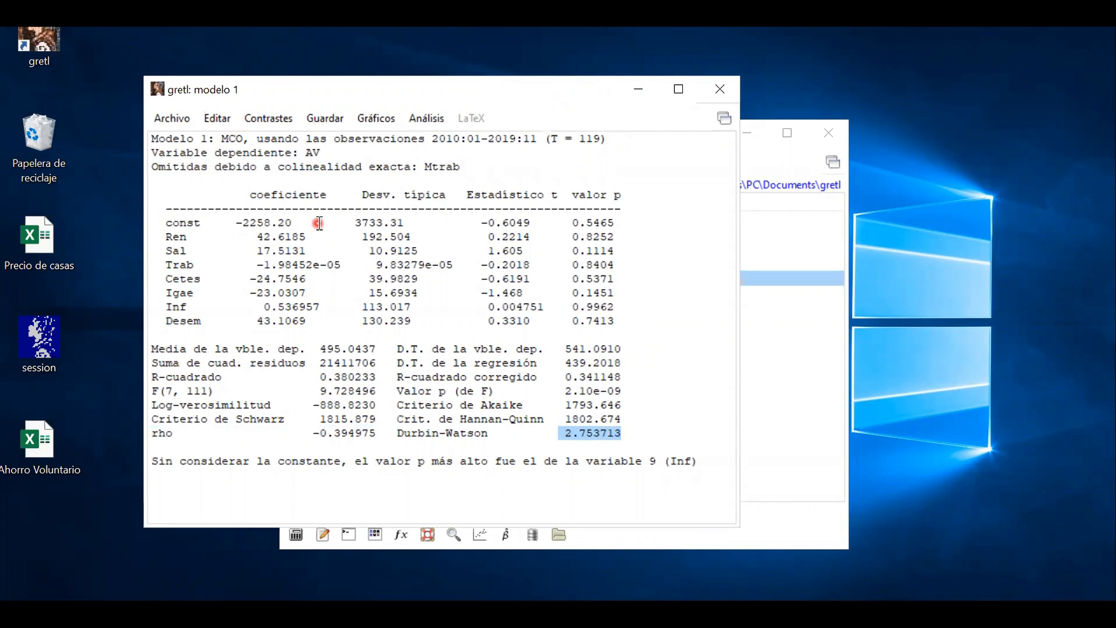
{"action": "left_click", "coordinate": [256, 115]}
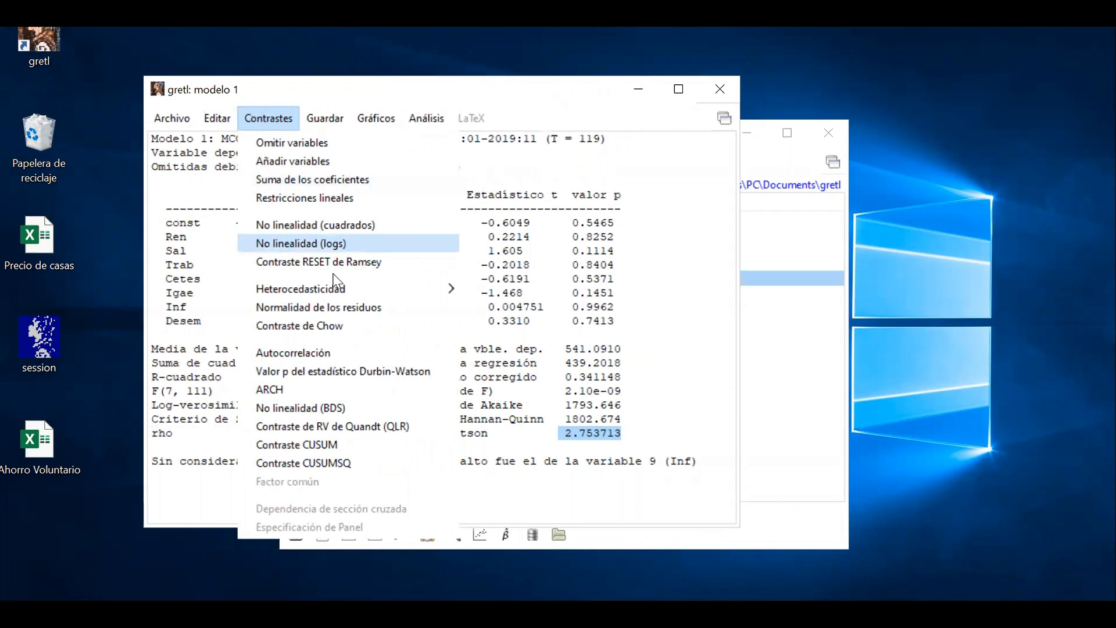
{"action": "mouse_move", "coordinate": [334, 289]}
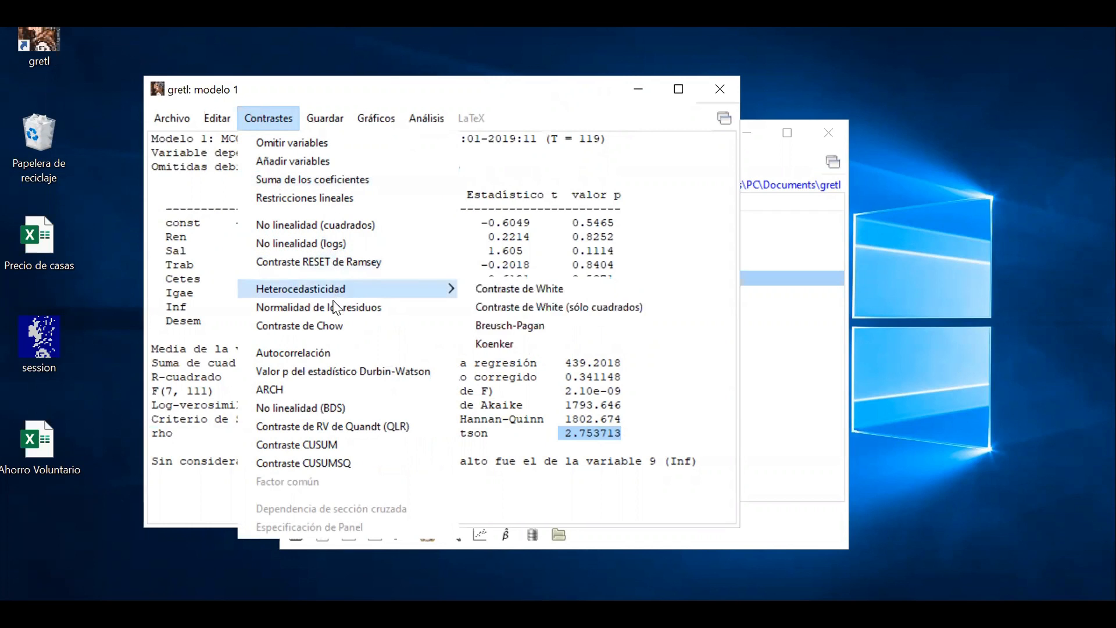
{"action": "left_click", "coordinate": [324, 354]}
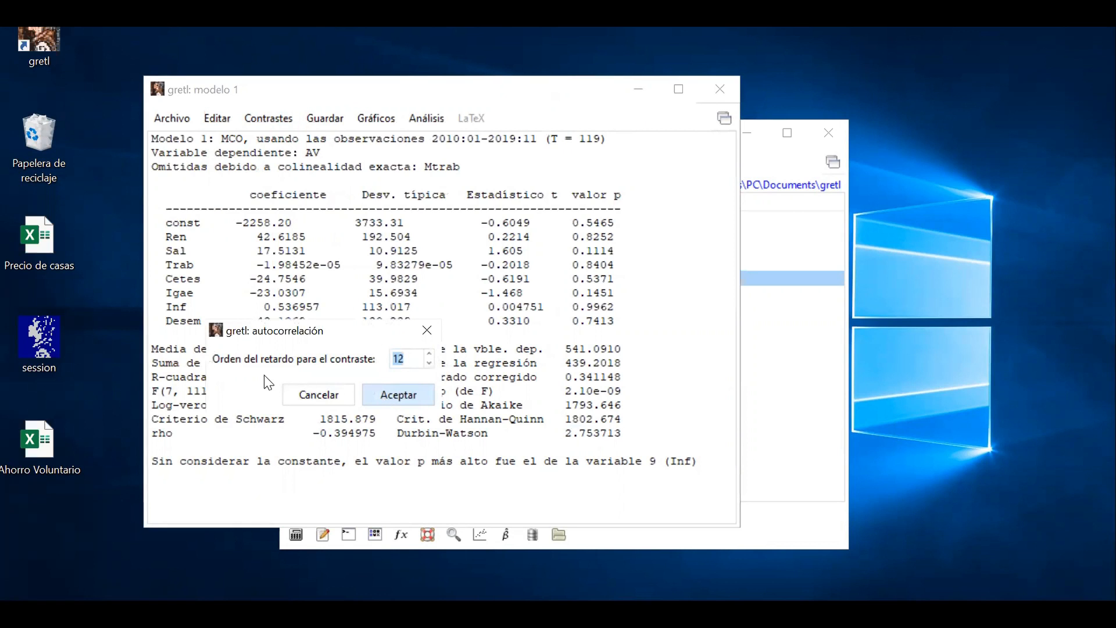
{"action": "left_click", "coordinate": [389, 396]}
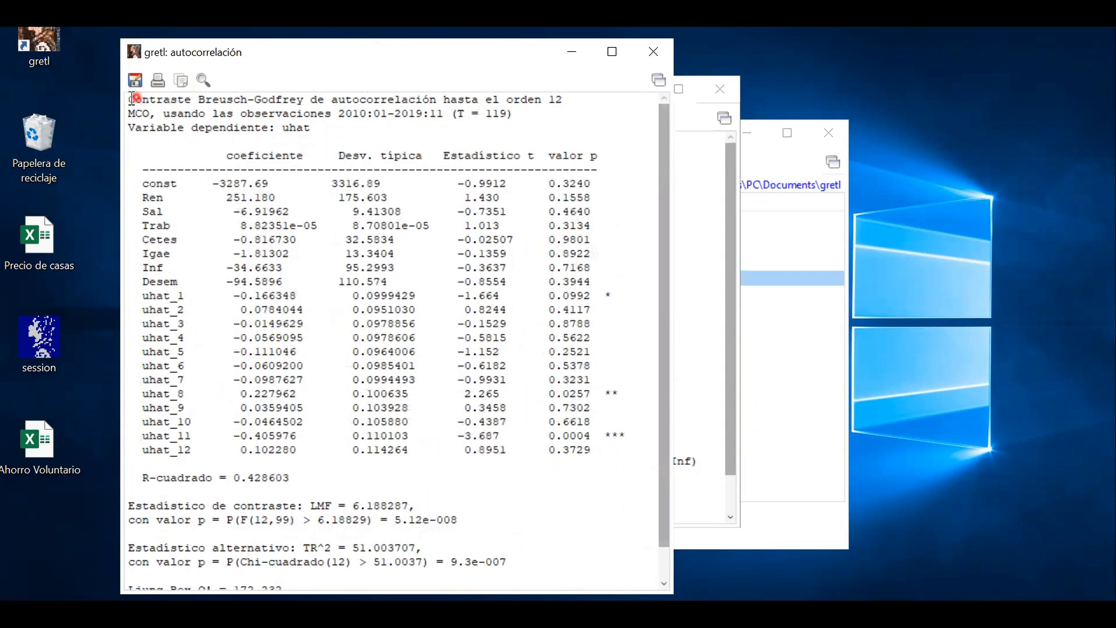
Step: Examine the Breusch-Godfrey test's title, observation range and dependent variable in the autocorrelation output
{"action": "triple_click", "coordinate": [165, 100]}
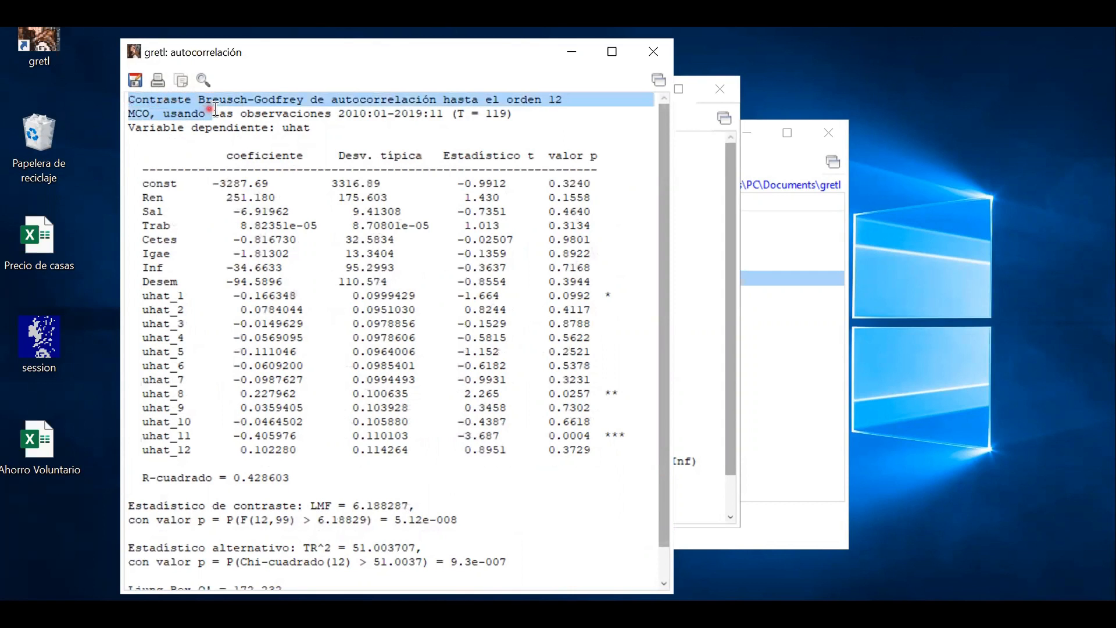
{"action": "left_click_drag", "start_coordinate": [215, 109], "coordinate": [565, 103]}
{"action": "left_click", "coordinate": [586, 118]}
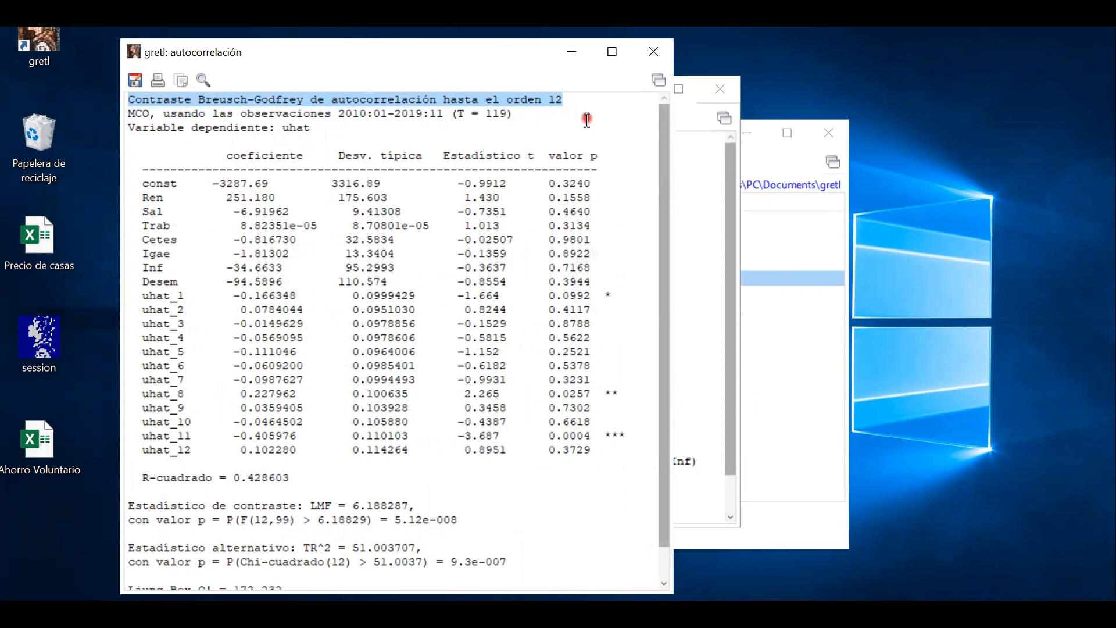
{"action": "left_click", "coordinate": [342, 114]}
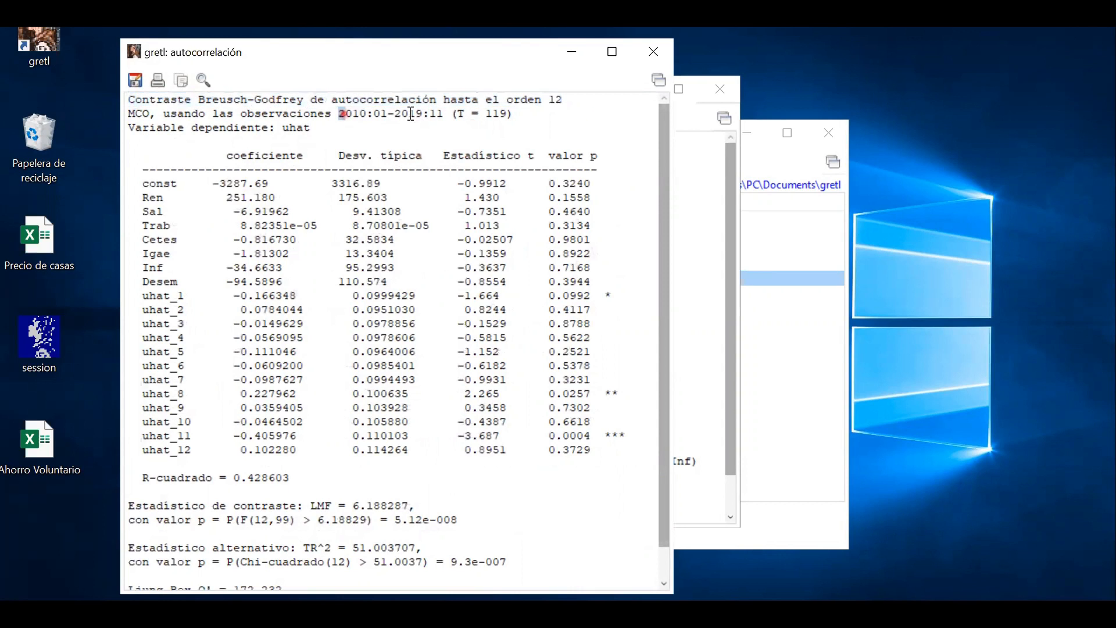
{"action": "left_click_drag", "start_coordinate": [410, 114], "coordinate": [525, 114]}
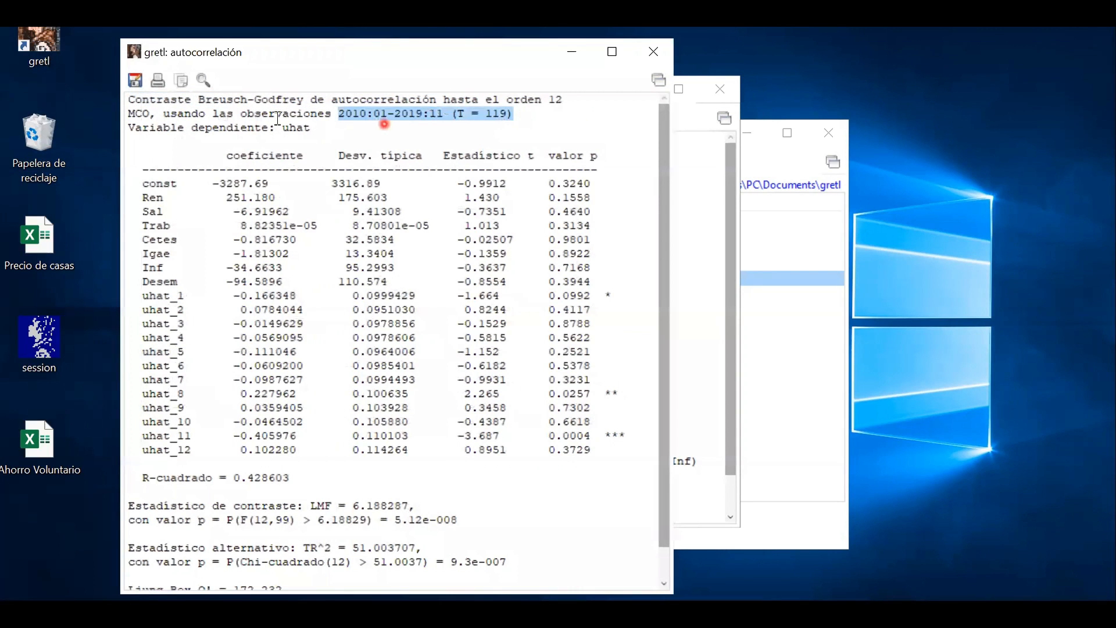
{"action": "left_click", "coordinate": [309, 128]}
{"action": "left_click_drag", "start_coordinate": [310, 127], "coordinate": [279, 128]}
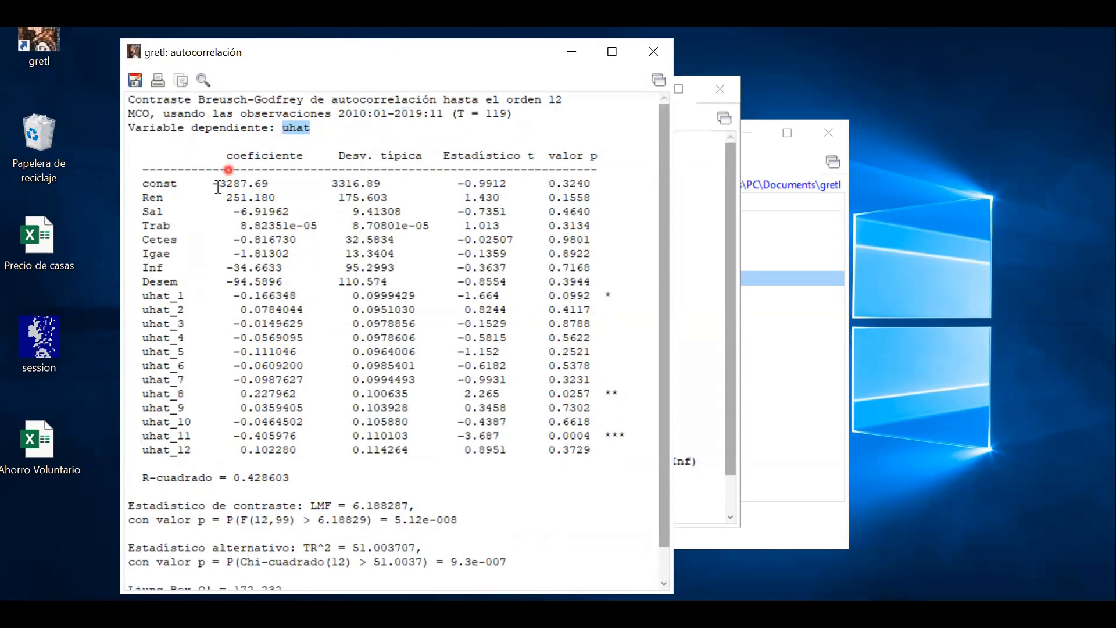
Step: Examine the original regressors and the lagged residual terms, checking the p-values of uhat_1, uhat_8 and uhat_11
{"action": "left_click_drag", "start_coordinate": [135, 196], "coordinate": [639, 284]}
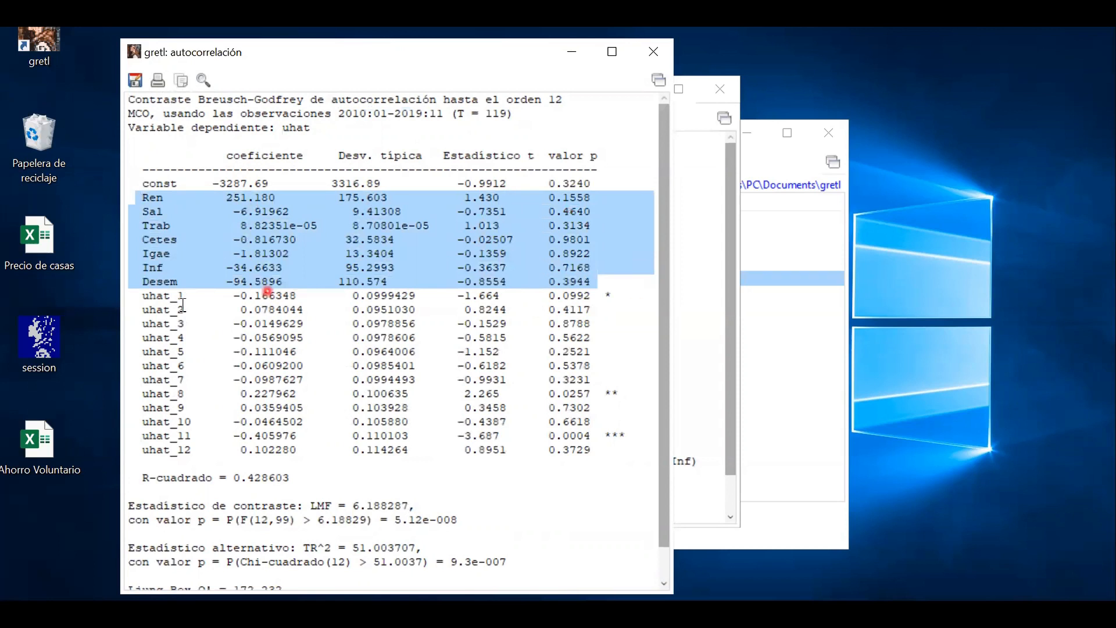
{"action": "left_click_drag", "start_coordinate": [142, 296], "coordinate": [644, 454]}
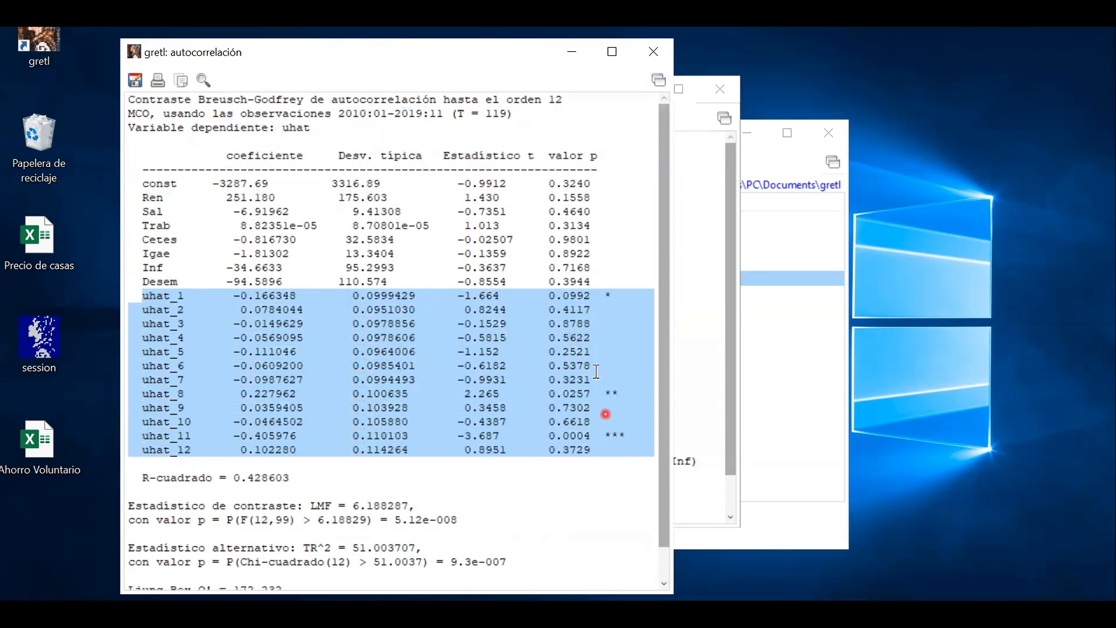
{"action": "left_click", "coordinate": [561, 329]}
{"action": "left_click_drag", "start_coordinate": [548, 295], "coordinate": [611, 303]}
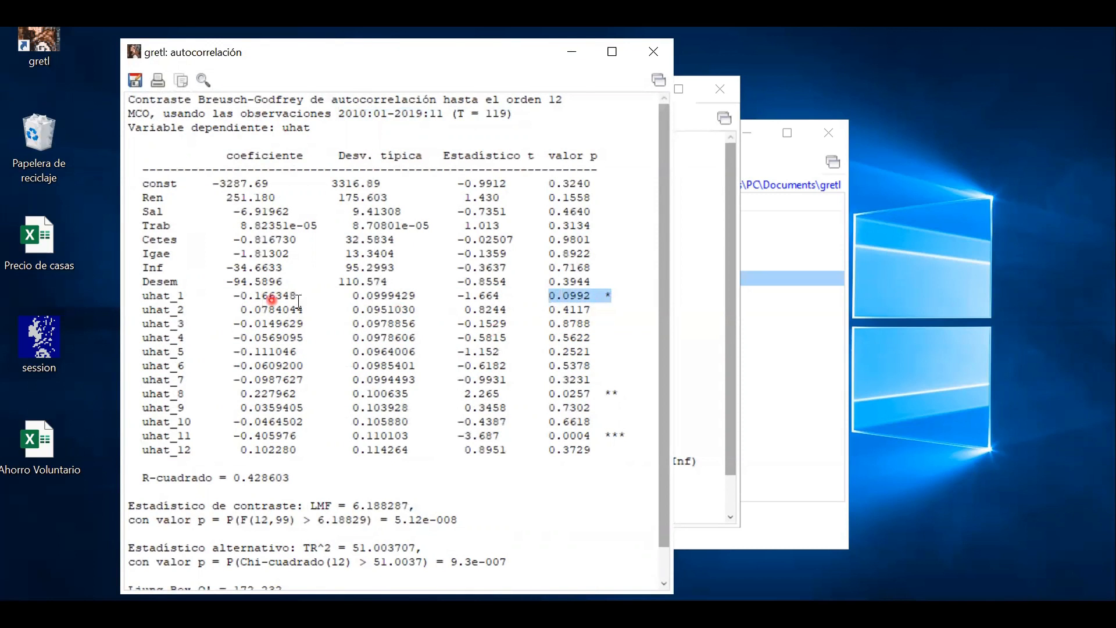
{"action": "left_click_drag", "start_coordinate": [541, 395], "coordinate": [619, 393]}
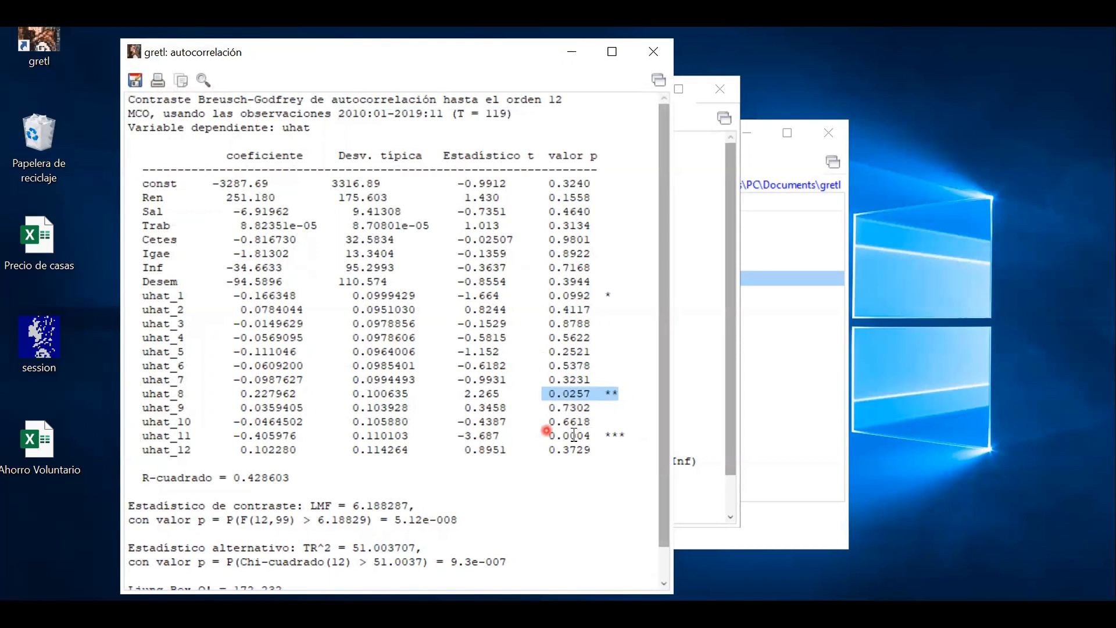
{"action": "left_click_drag", "start_coordinate": [548, 435], "coordinate": [629, 435]}
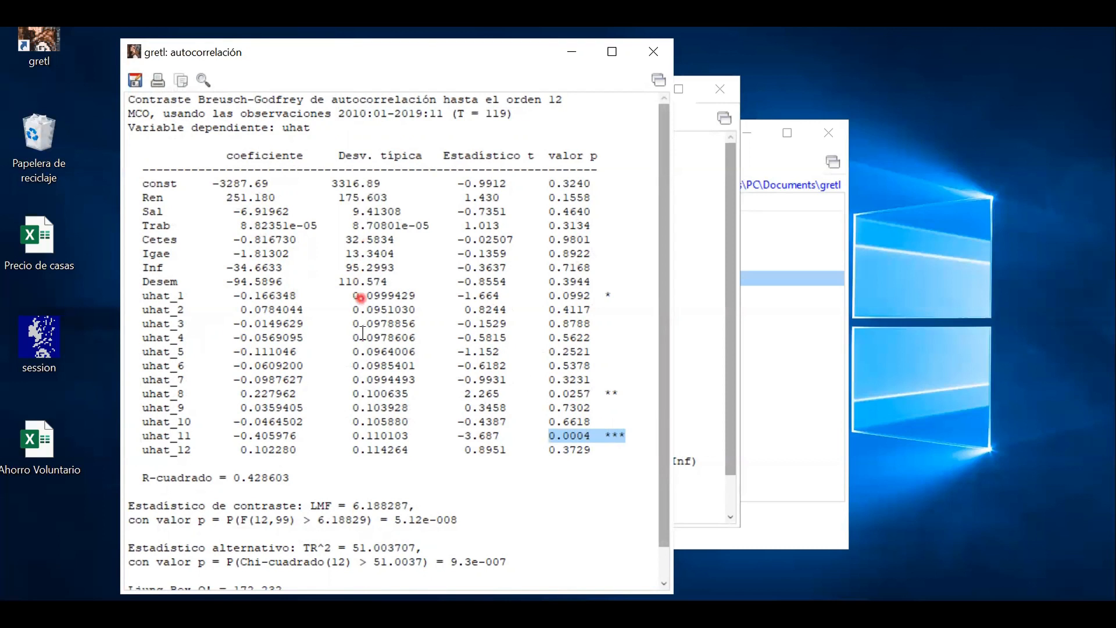
Step: Examine the R-squared and the p-values of the LMF, TR^2 and Ljung-Box statistics, and close the autocorrelation output
{"action": "left_click_drag", "start_coordinate": [663, 510], "coordinate": [666, 579]}
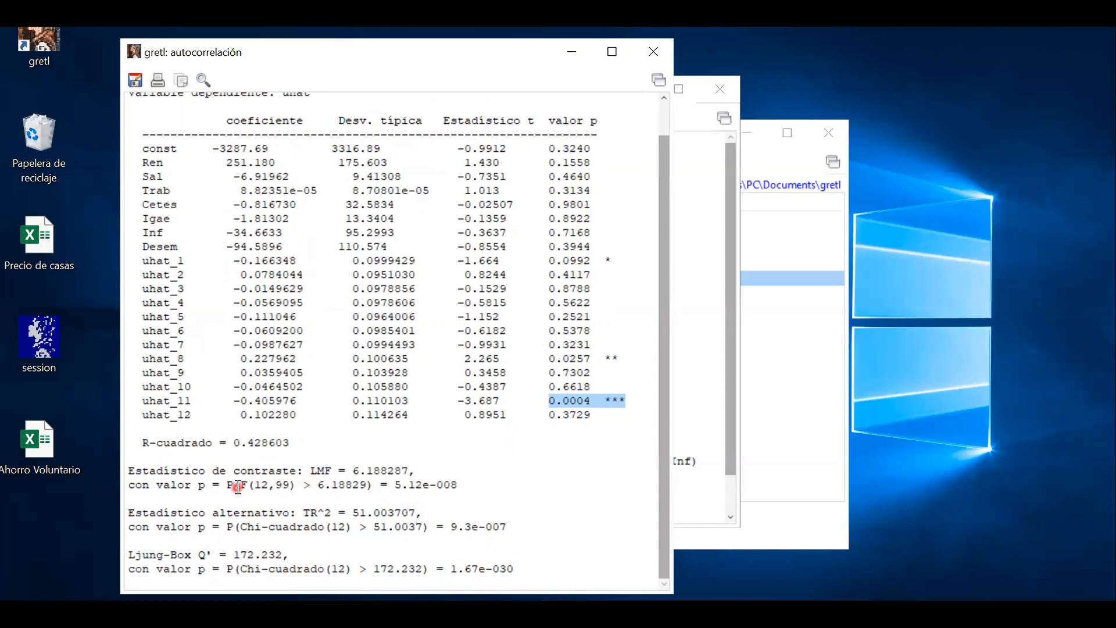
{"action": "left_click_drag", "start_coordinate": [234, 486], "coordinate": [295, 484]}
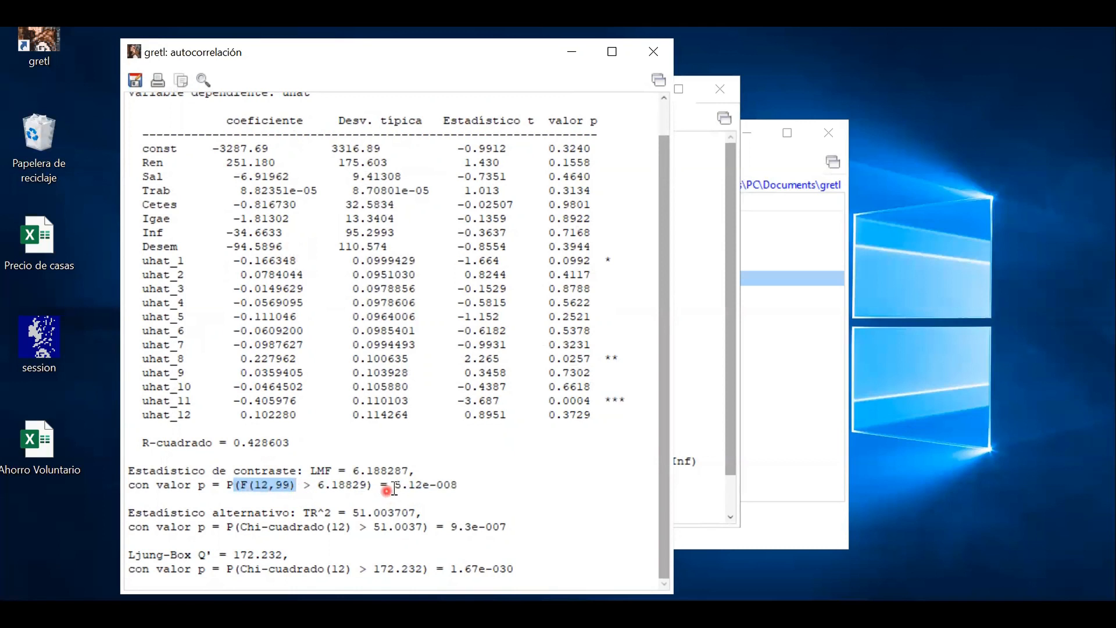
{"action": "left_click_drag", "start_coordinate": [394, 485], "coordinate": [464, 488]}
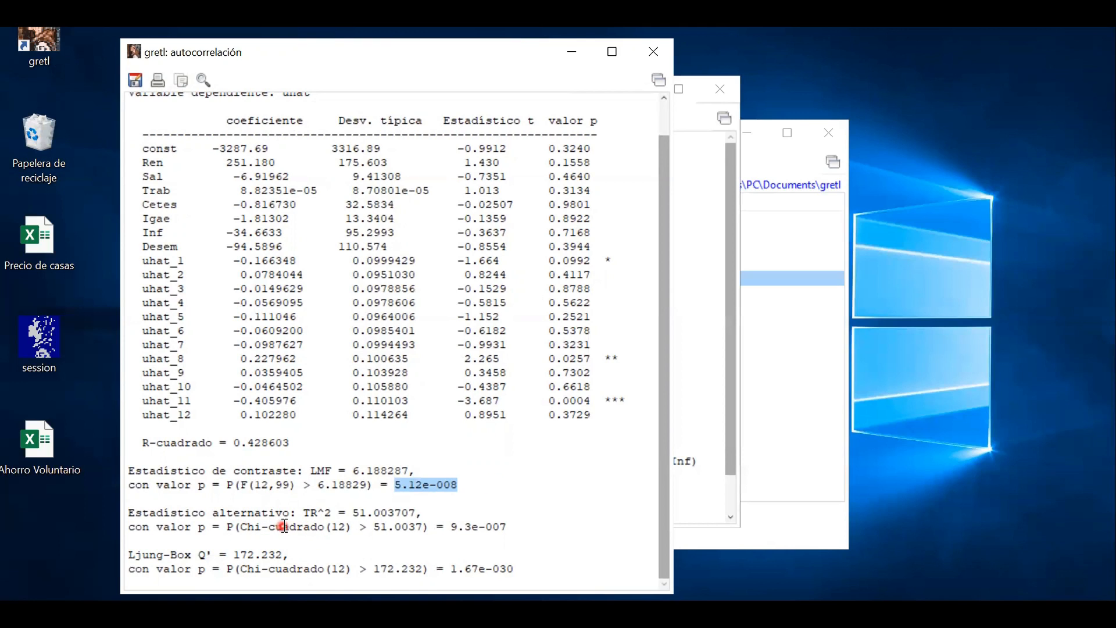
{"action": "left_click", "coordinate": [304, 510]}
{"action": "left_click_drag", "start_coordinate": [304, 509], "coordinate": [332, 516]}
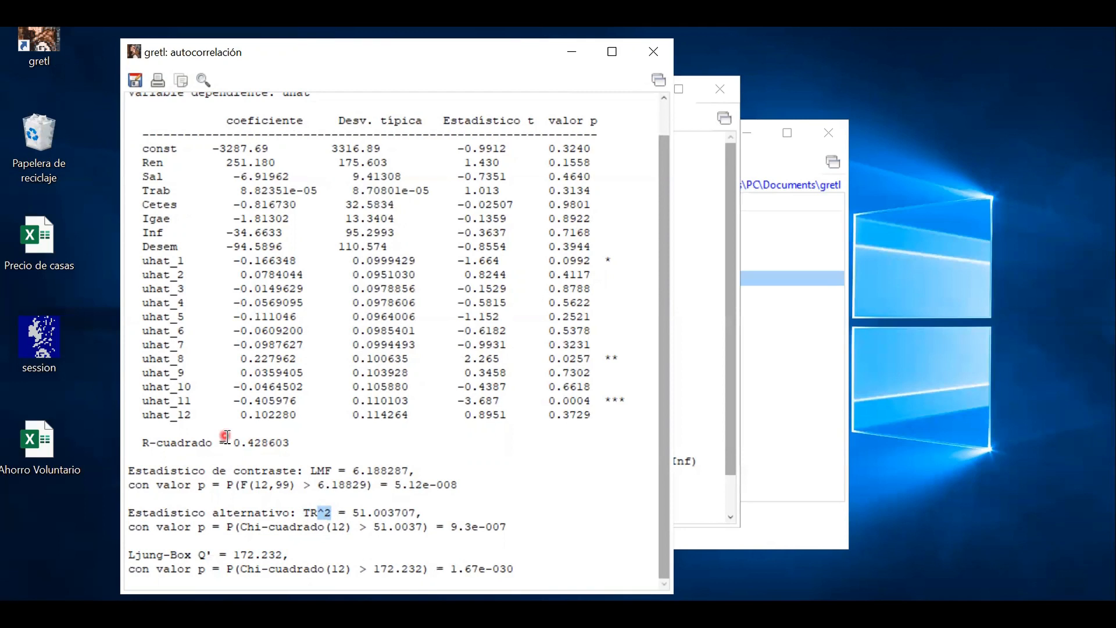
{"action": "left_click_drag", "start_coordinate": [227, 443], "coordinate": [294, 444]}
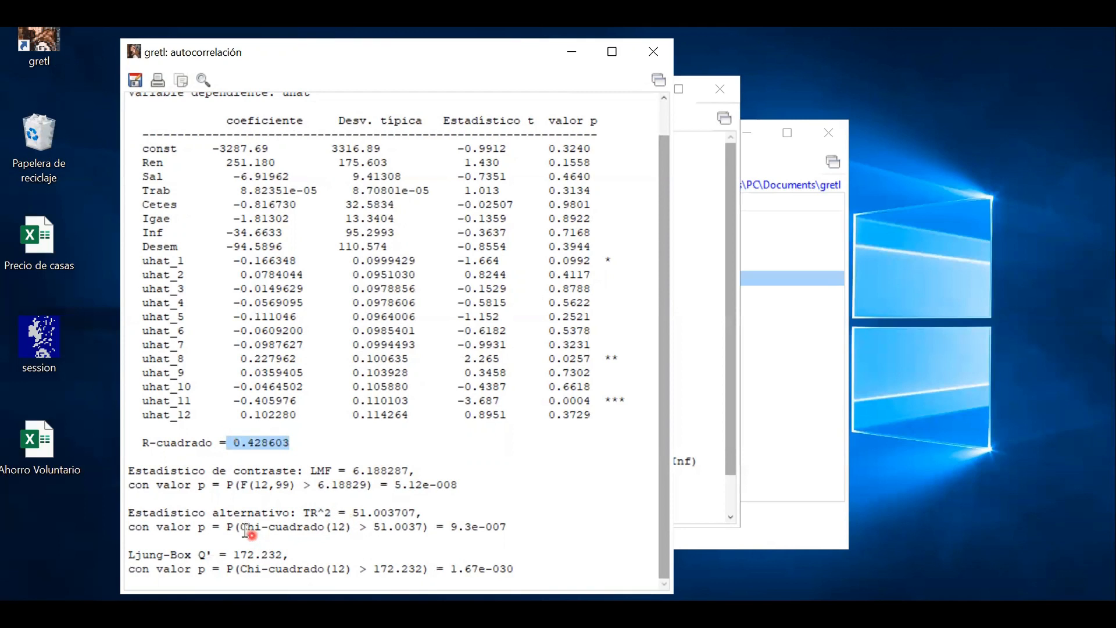
{"action": "left_click_drag", "start_coordinate": [239, 526], "coordinate": [329, 534]}
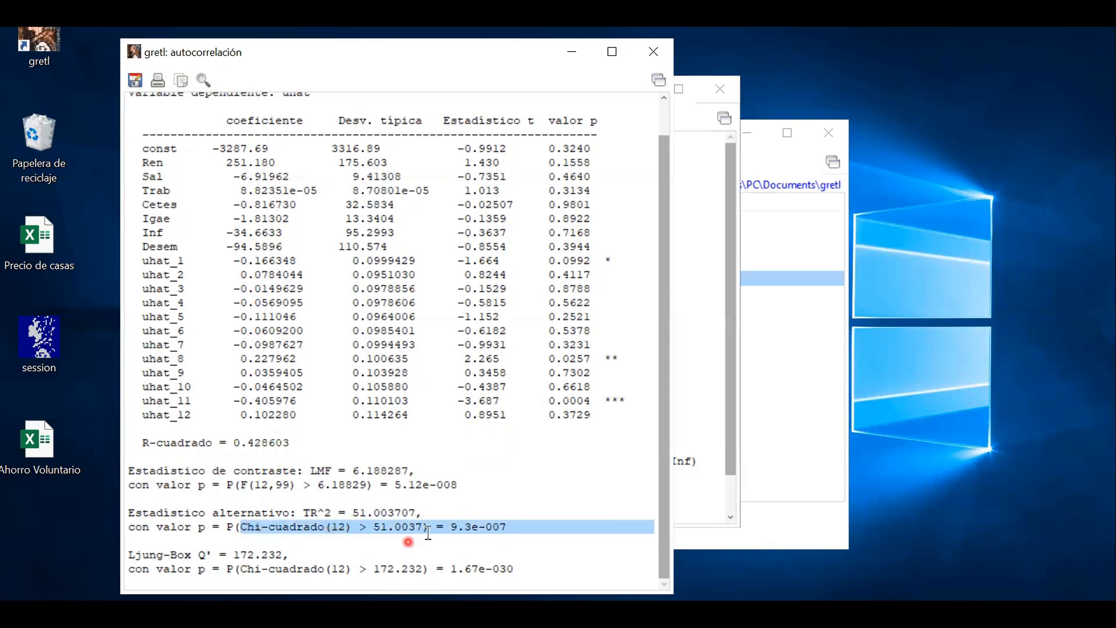
{"action": "left_click_drag", "start_coordinate": [467, 529], "coordinate": [515, 530]}
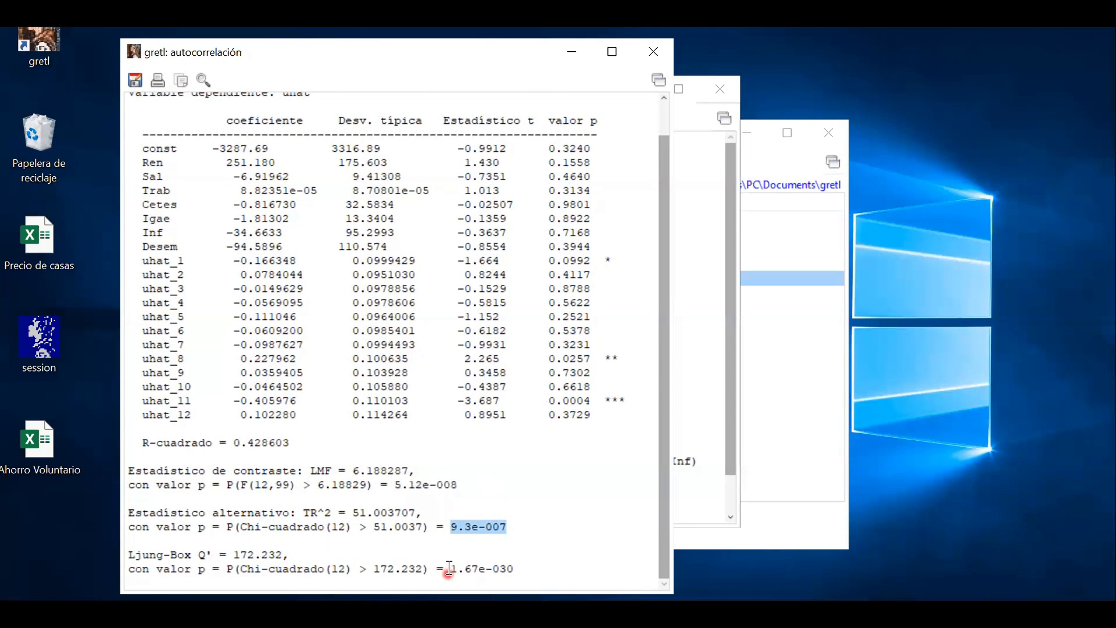
{"action": "left_click_drag", "start_coordinate": [452, 569], "coordinate": [526, 568]}
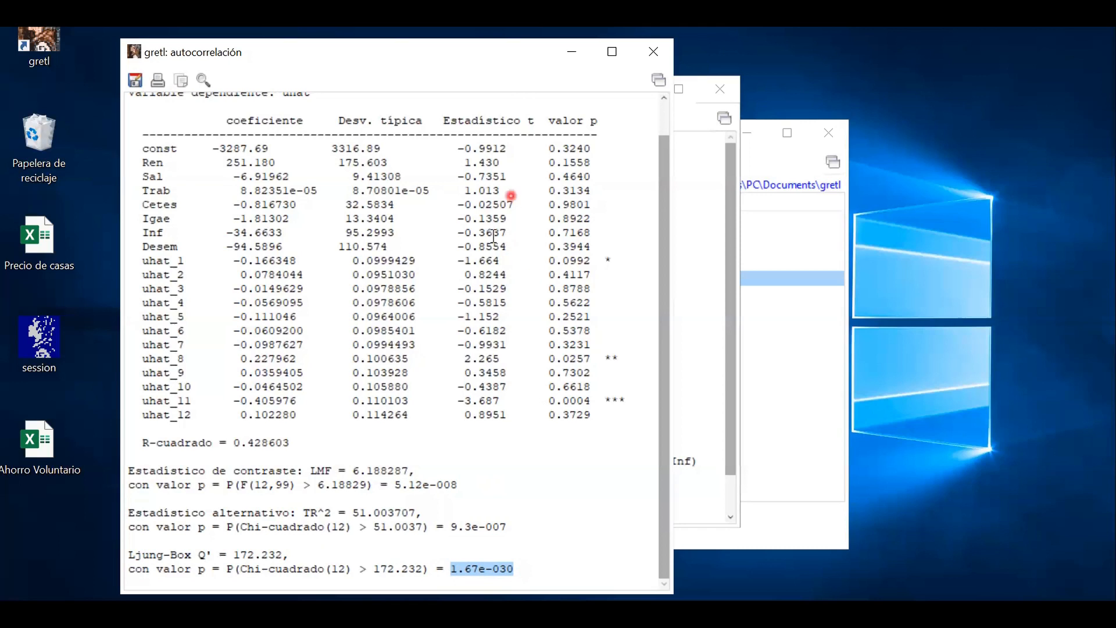
{"action": "left_click", "coordinate": [654, 58]}
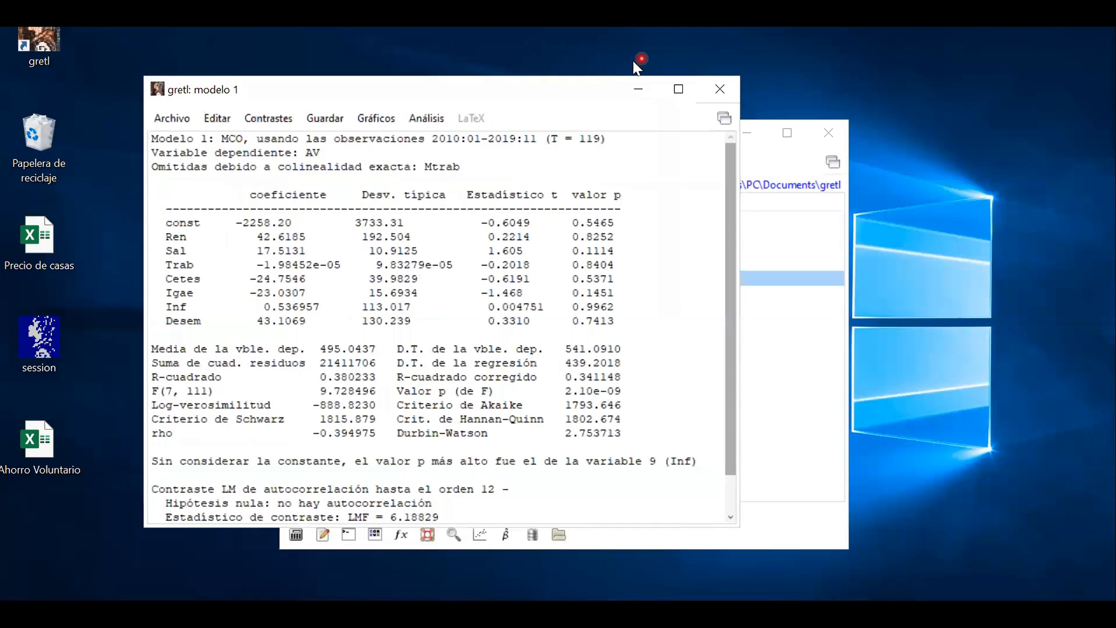
Step: Run the normality test on the model's residuals and close the resulting histogram and frequency distribution
{"action": "left_click", "coordinate": [268, 118]}
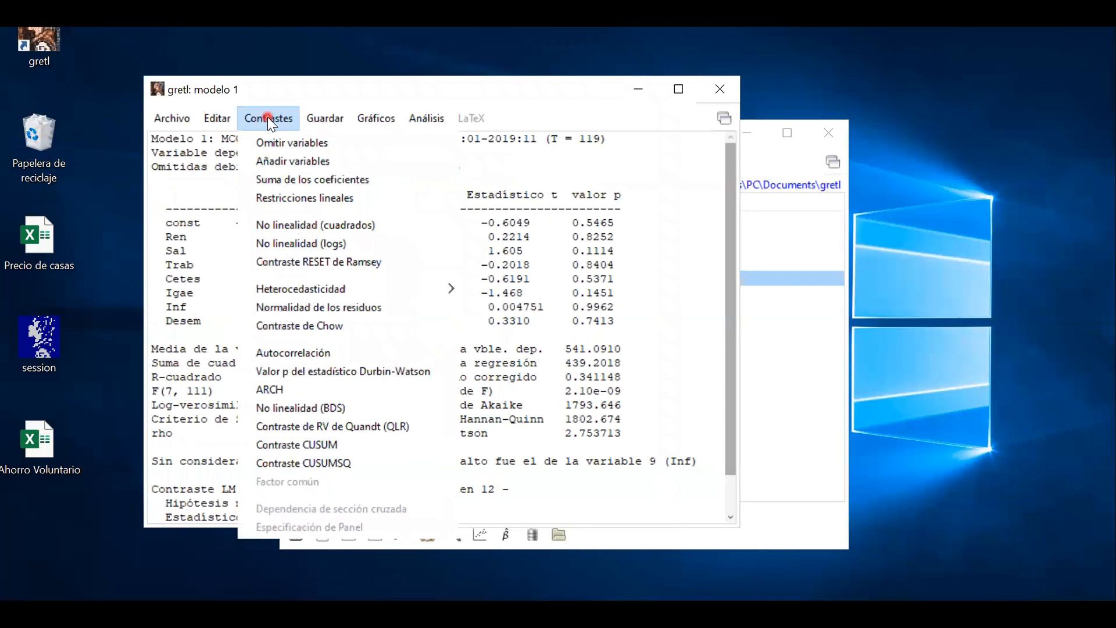
{"action": "left_click", "coordinate": [375, 308]}
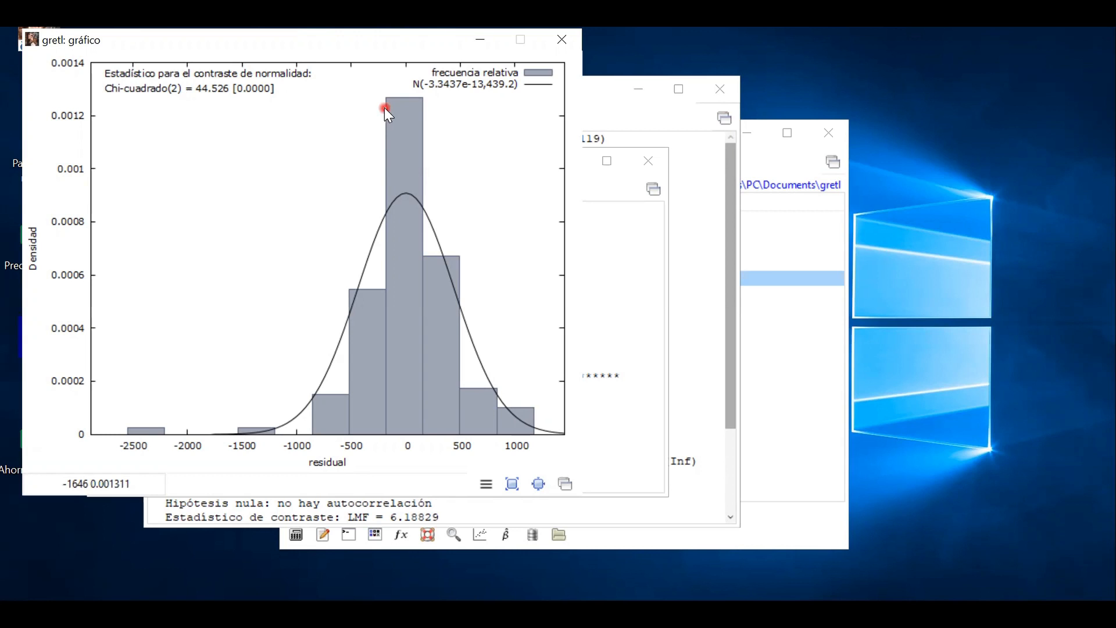
{"action": "left_click", "coordinate": [562, 43]}
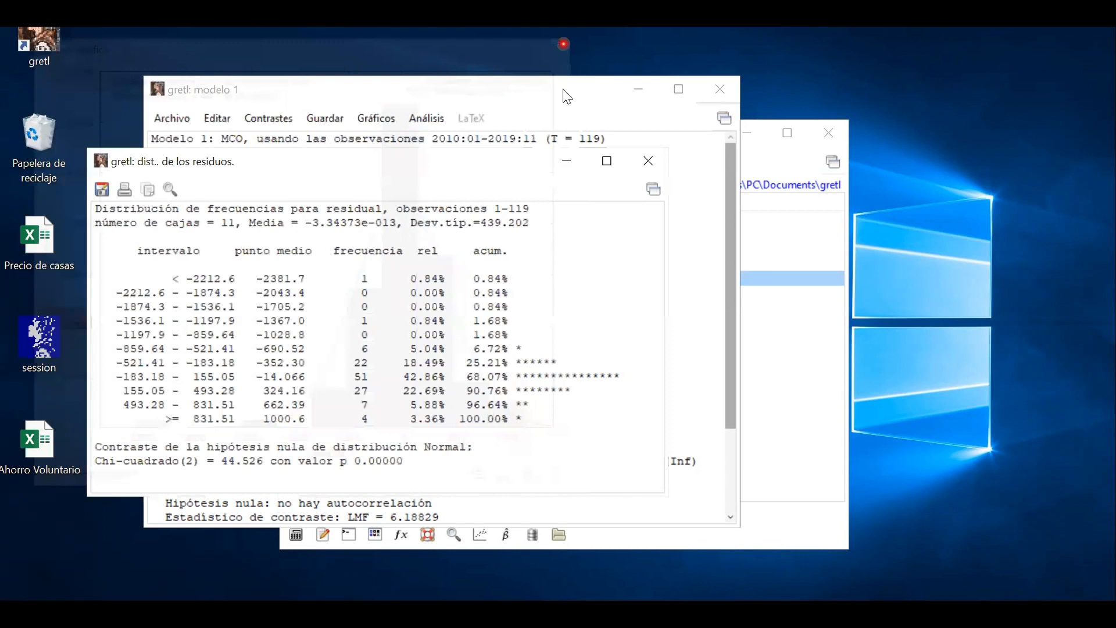
{"action": "left_click", "coordinate": [649, 160]}
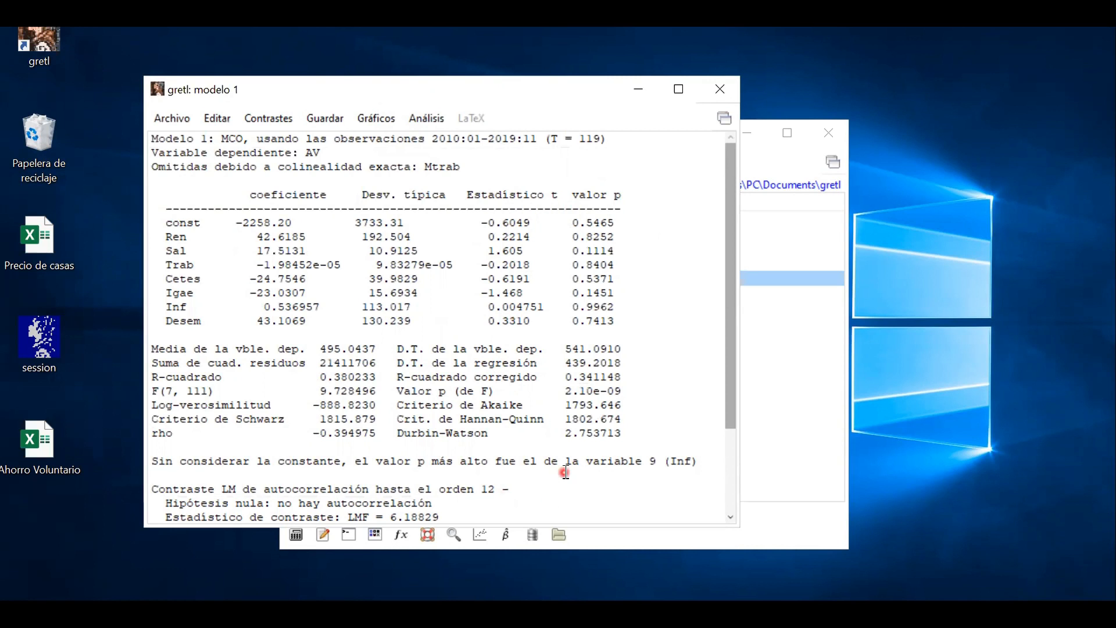
Step: Review the autocorrelation and residual normality test results appended below the model's estimates
{"action": "scroll", "coordinate": [565, 472], "scroll_direction": "down", "scroll_amount": 3}
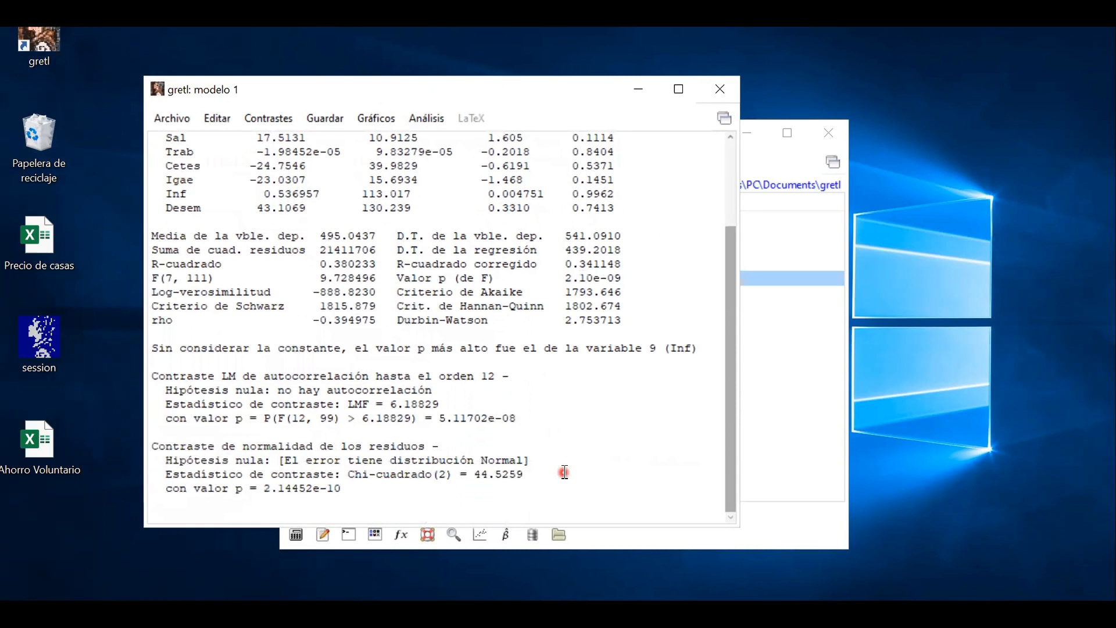
{"action": "scroll", "coordinate": [564, 472], "scroll_direction": "up", "scroll_amount": 3}
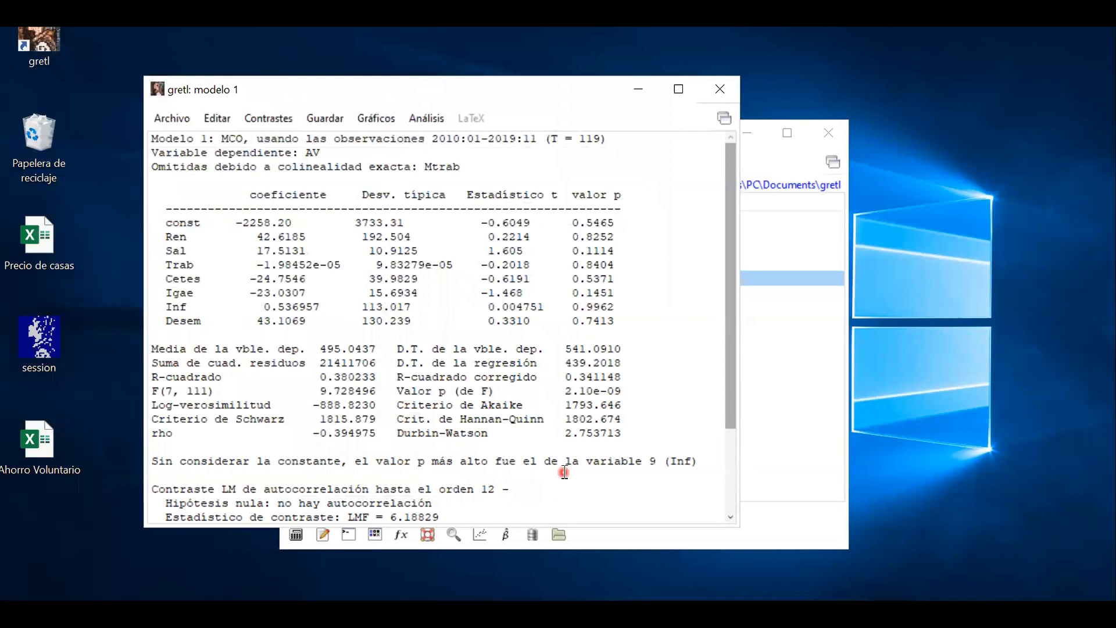
{"action": "scroll", "coordinate": [565, 472], "scroll_direction": "down", "scroll_amount": 3}
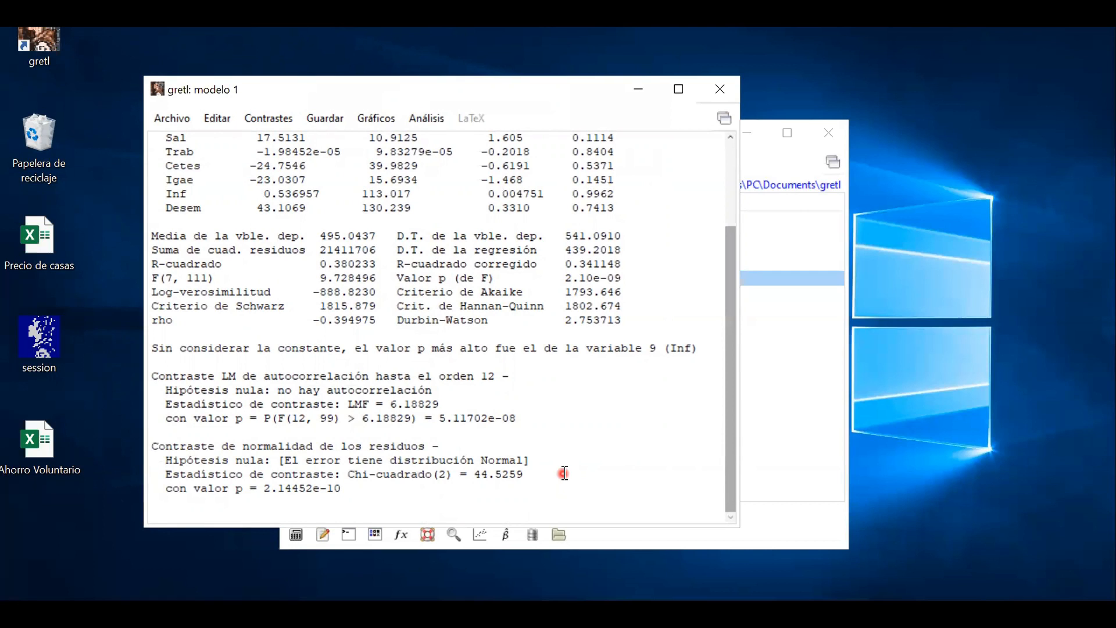
{"action": "scroll", "coordinate": [564, 473], "scroll_direction": "up", "scroll_amount": 3}
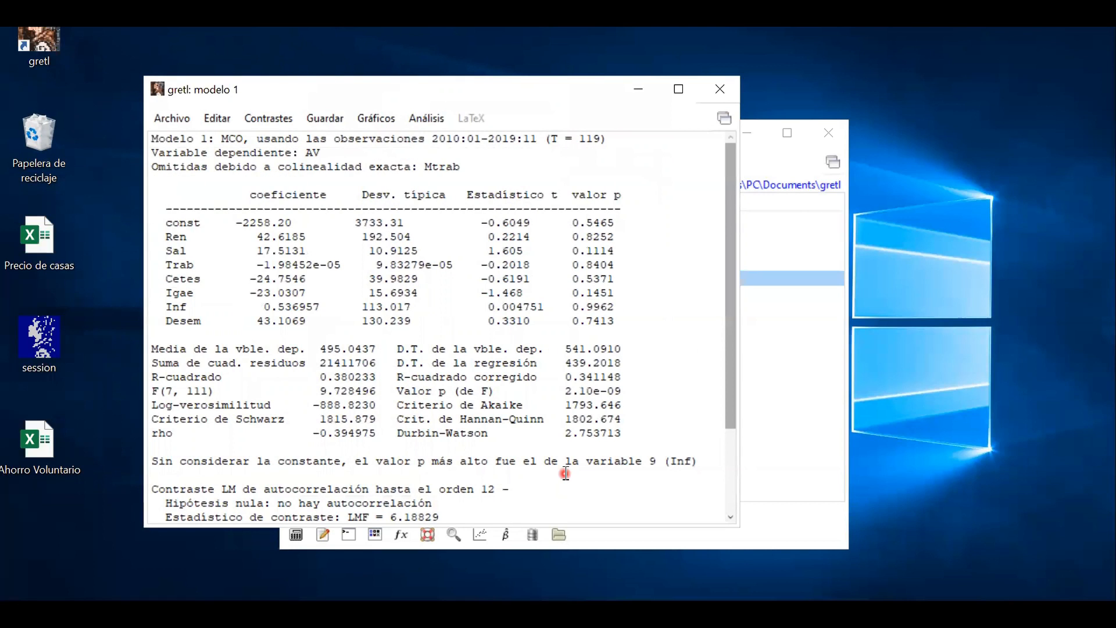